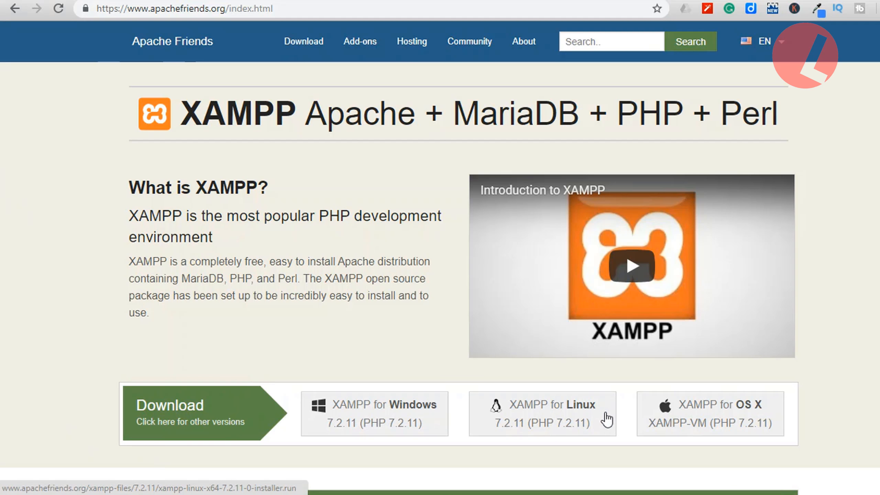
- Download the XAMPP 7.2.11 installer for Windows, and open Local Disk (C:) in File Explorer
{"action": "left_click", "coordinate": [387, 425]}
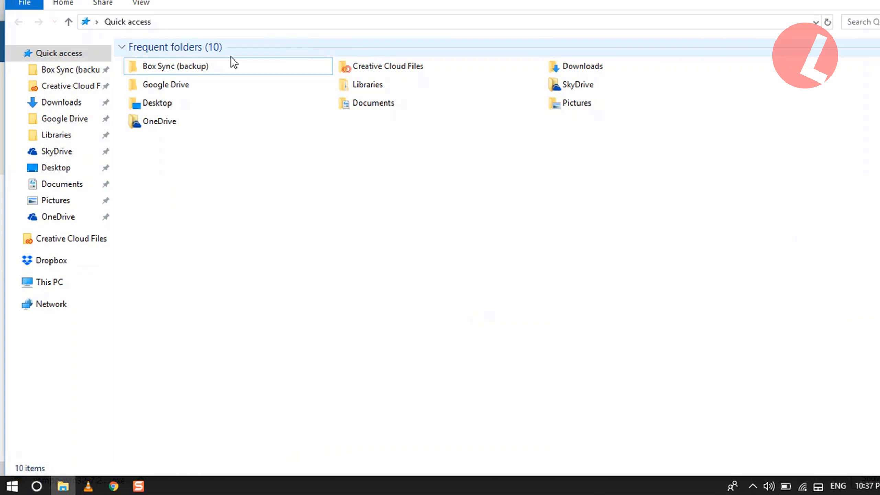
{"action": "left_click", "coordinate": [50, 285]}
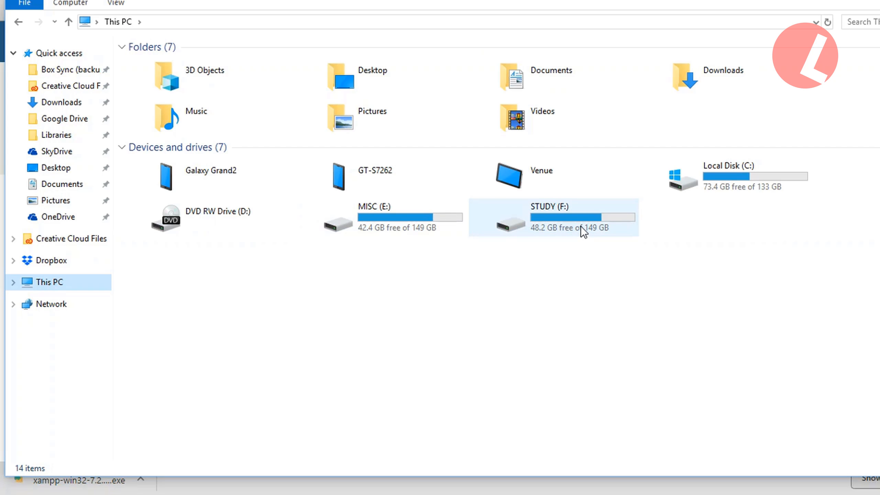
{"action": "left_click", "coordinate": [715, 176]}
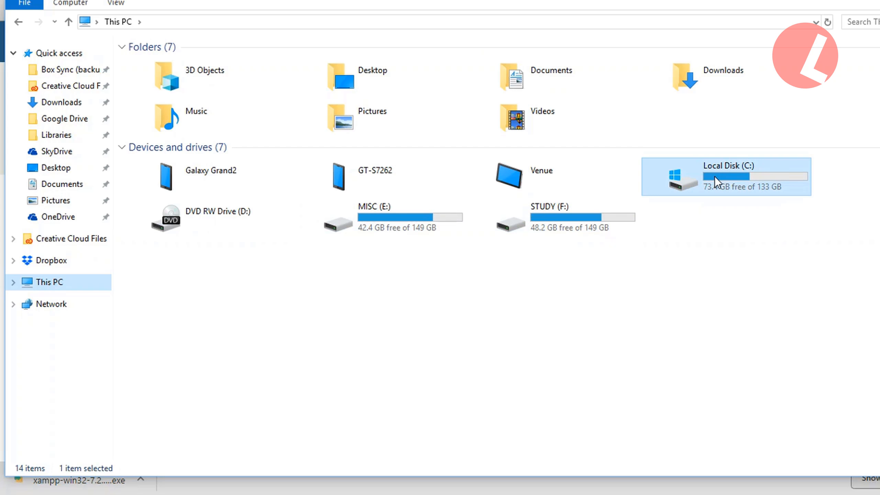
{"action": "double_click", "coordinate": [714, 176]}
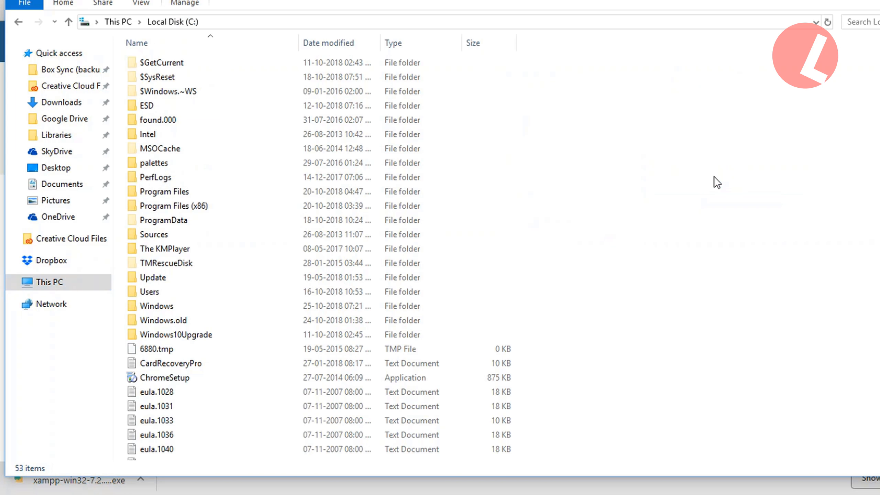
- Create a folder named XAMPP in the root of the C: drive and close the File Explorer window
{"action": "scroll", "coordinate": [585, 191], "scroll_direction": "down", "scroll_amount": 8}
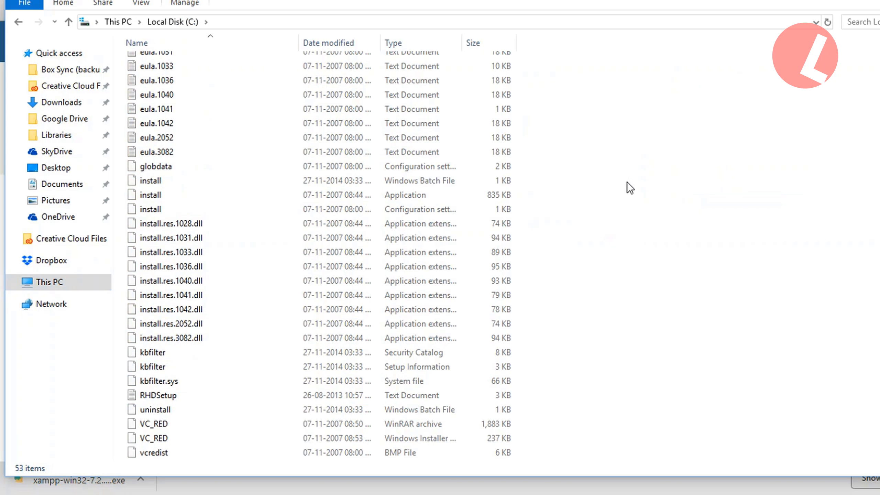
{"action": "right_click", "coordinate": [652, 172]}
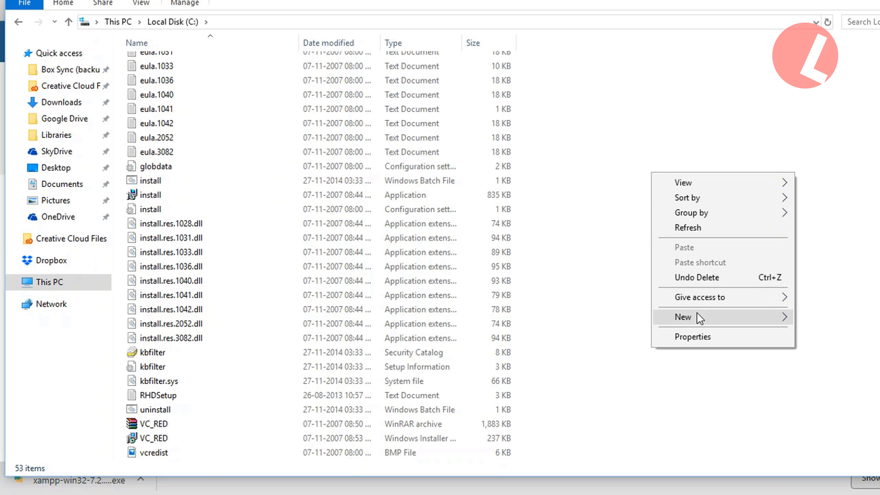
{"action": "mouse_move", "coordinate": [697, 314]}
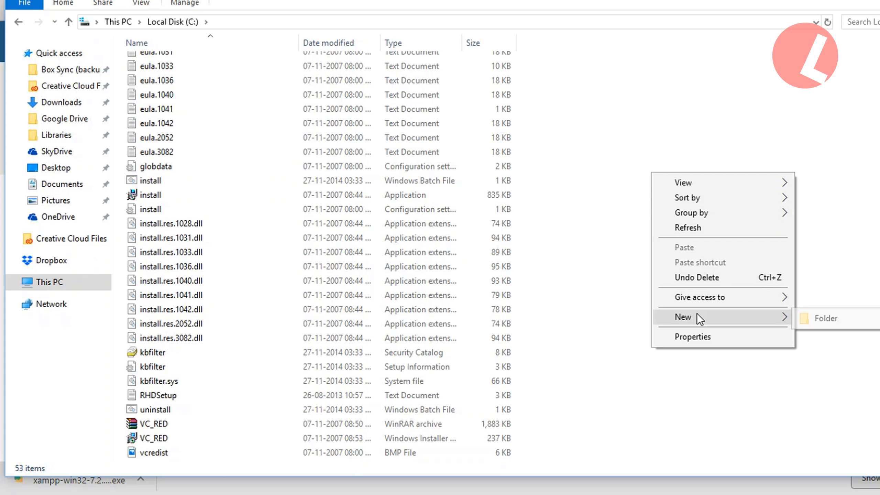
{"action": "left_click", "coordinate": [820, 316]}
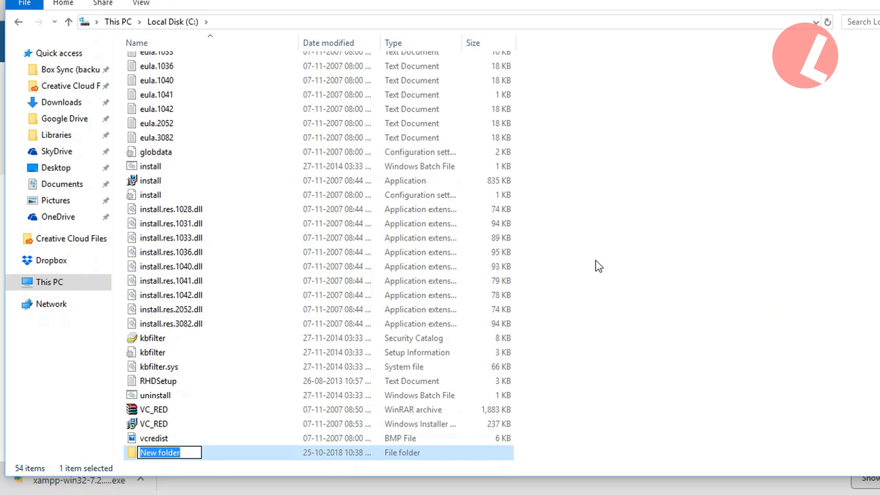
{"action": "type", "text": "XA"}
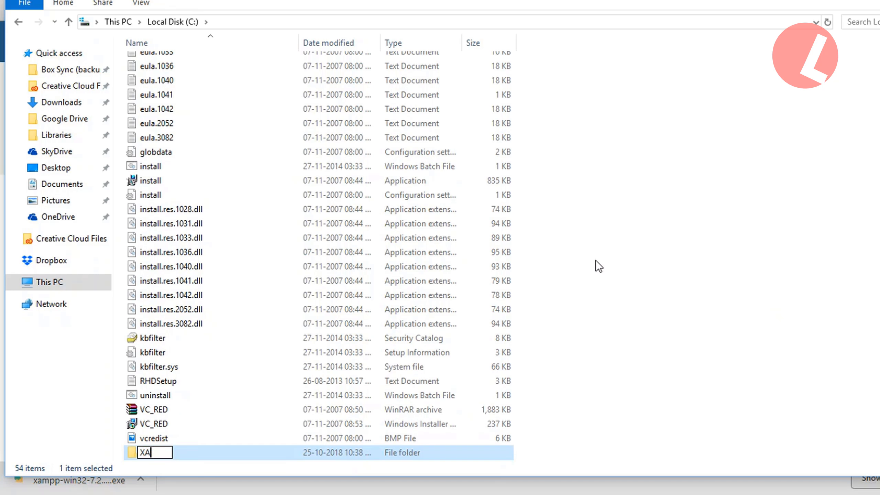
{"action": "type", "text": "MPP"}
{"action": "key", "text": "Return"}
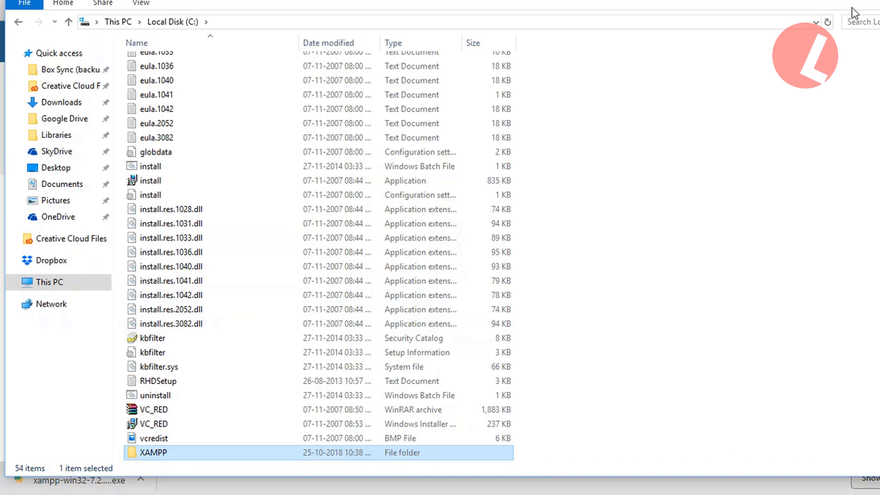
{"action": "left_click", "coordinate": [856, 1]}
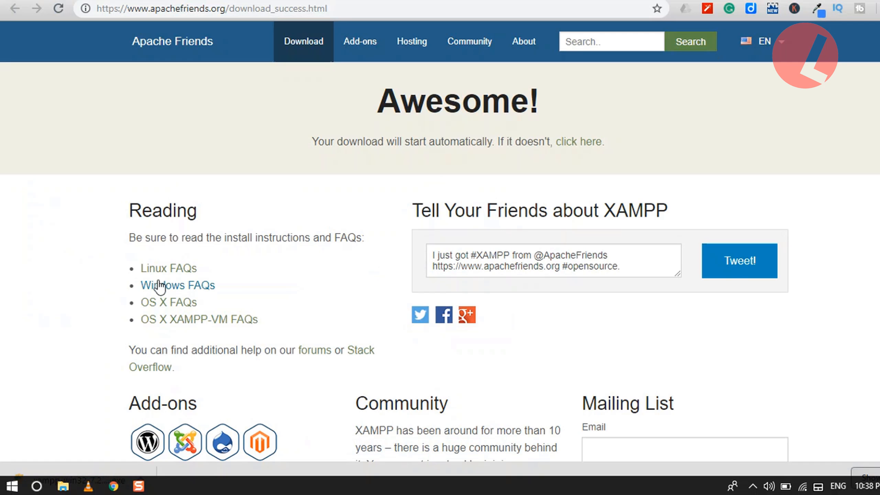
- Show the downloaded XAMPP installer in its folder from the browser's download
{"action": "left_click", "coordinate": [73, 258]}
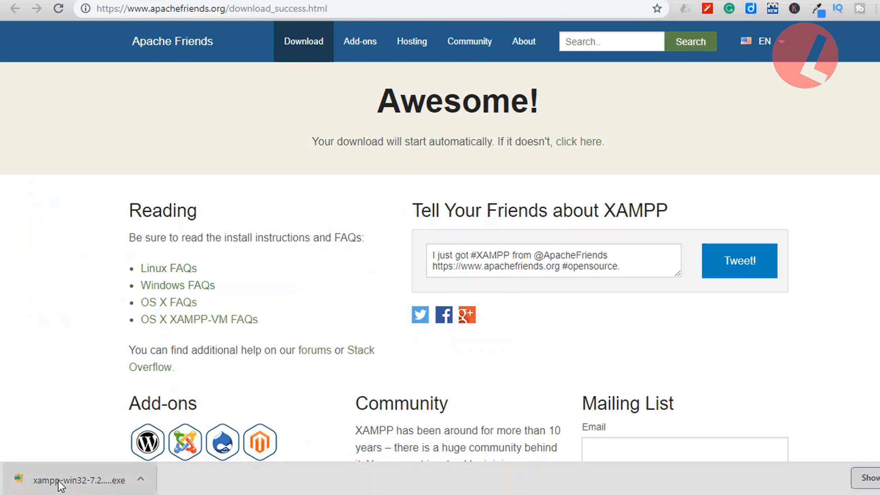
{"action": "right_click", "coordinate": [59, 481]}
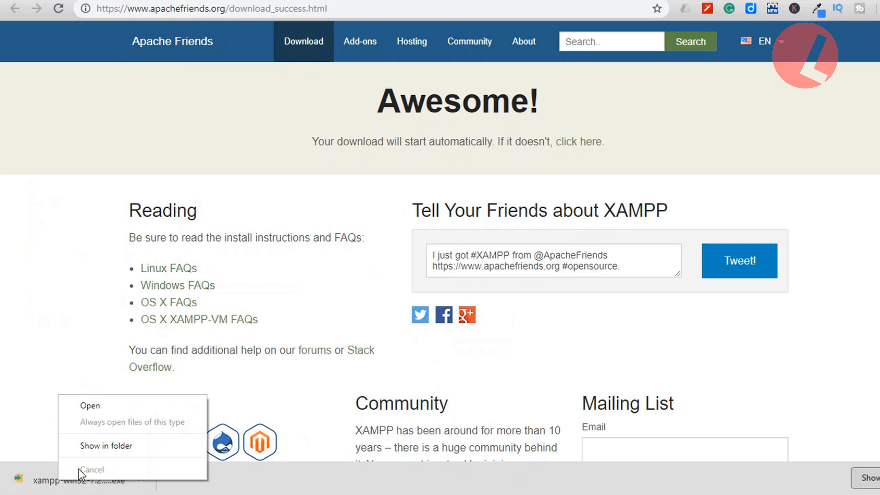
{"action": "left_click", "coordinate": [112, 446]}
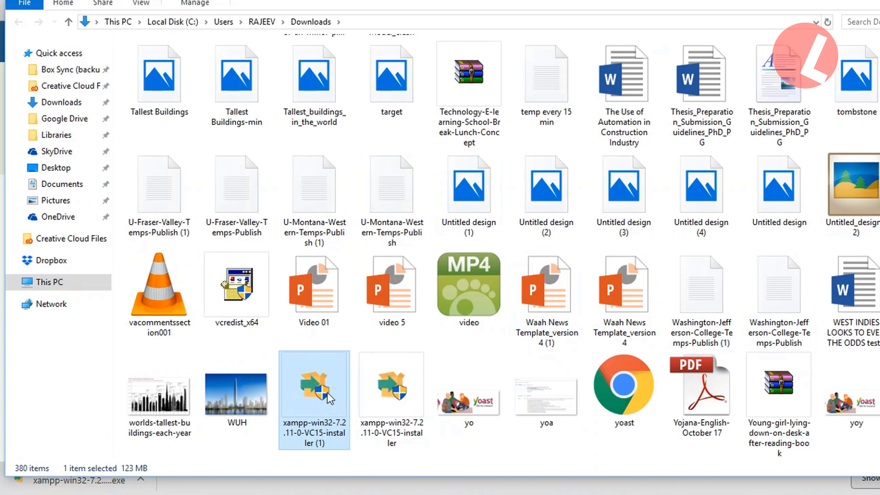
- Run xampp-win32-7.2.11-0-VC15-installer (1) as administrator and proceed past the Store and UAC warnings to the component selection
{"action": "double_click", "coordinate": [316, 404]}
{"action": "right_click", "coordinate": [316, 404]}
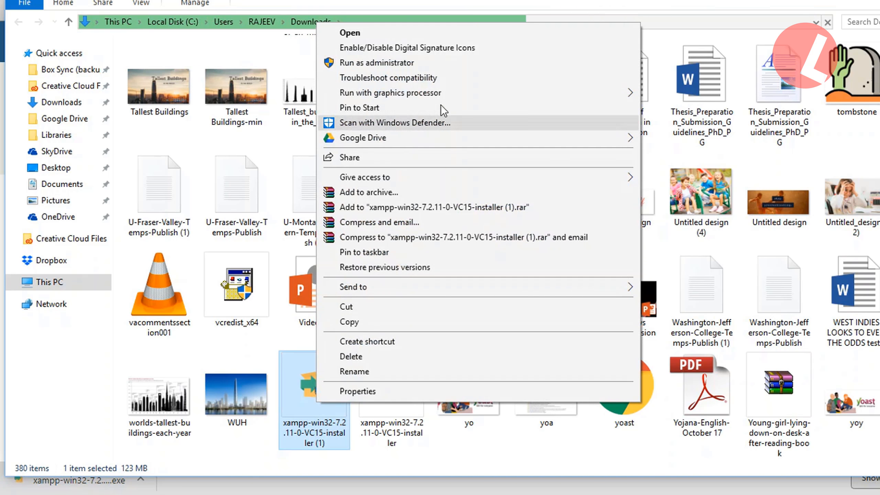
{"action": "left_click", "coordinate": [445, 66]}
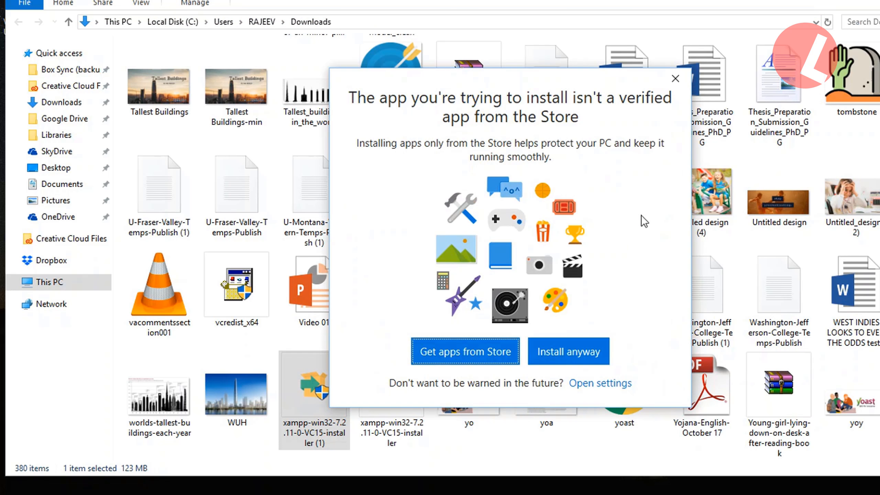
{"action": "left_click", "coordinate": [554, 359]}
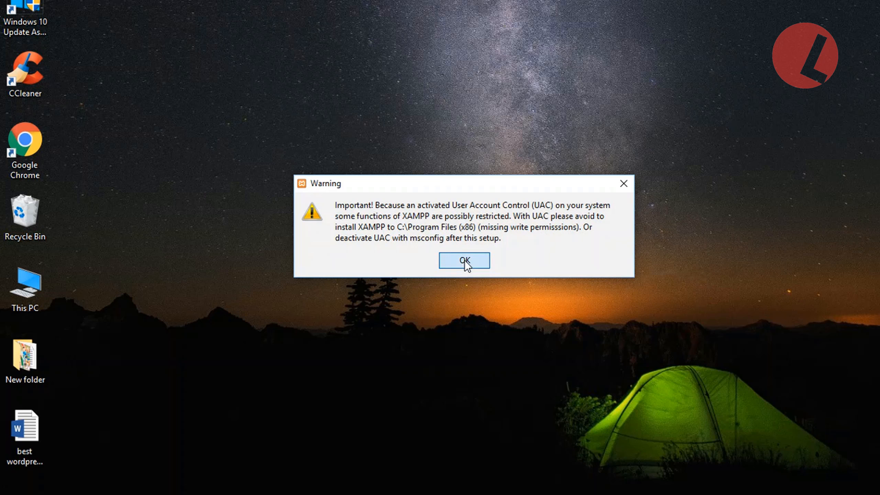
{"action": "left_click", "coordinate": [465, 260]}
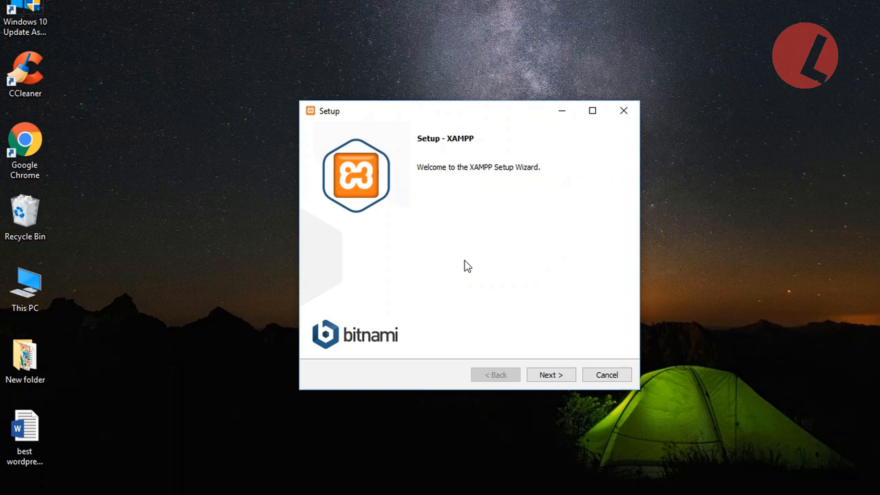
{"action": "left_click", "coordinate": [551, 376]}
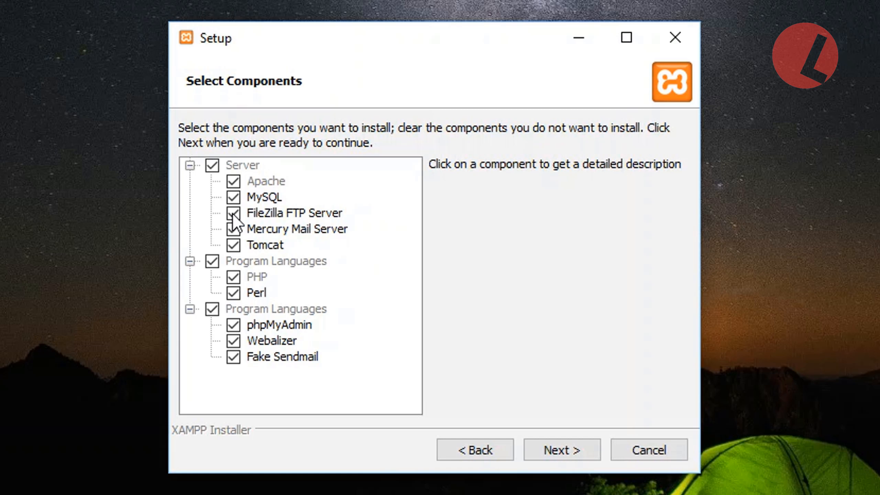
- Exclude FileZilla FTP Server, Mercury Mail Server, Tomcat, Perl, Webalizer and Fake Sendmail from the components and continue the setup
{"action": "left_click", "coordinate": [232, 213]}
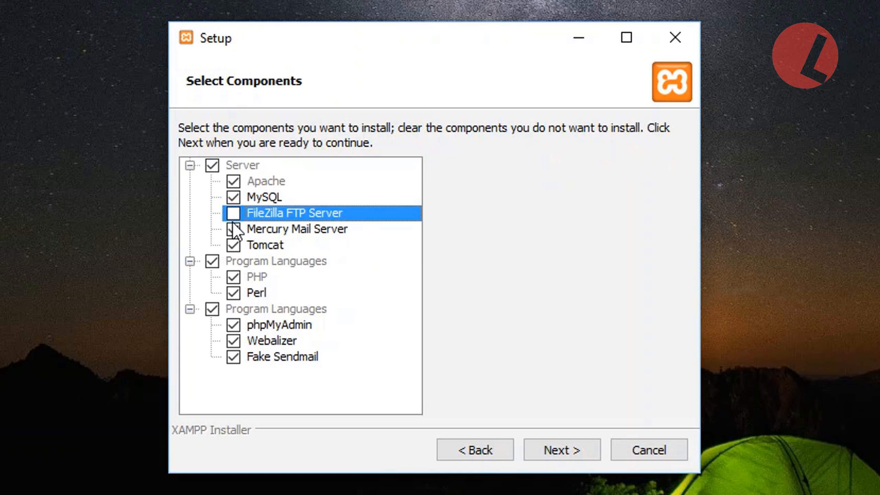
{"action": "left_click", "coordinate": [234, 229]}
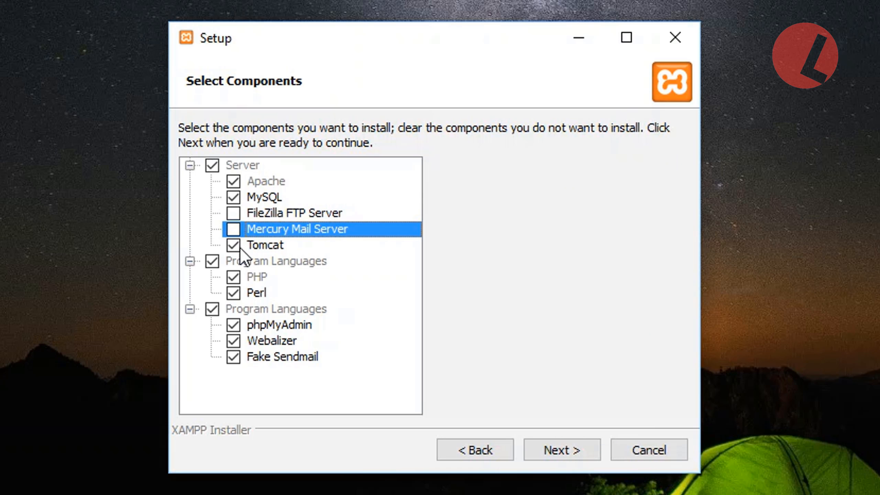
{"action": "left_click", "coordinate": [233, 245]}
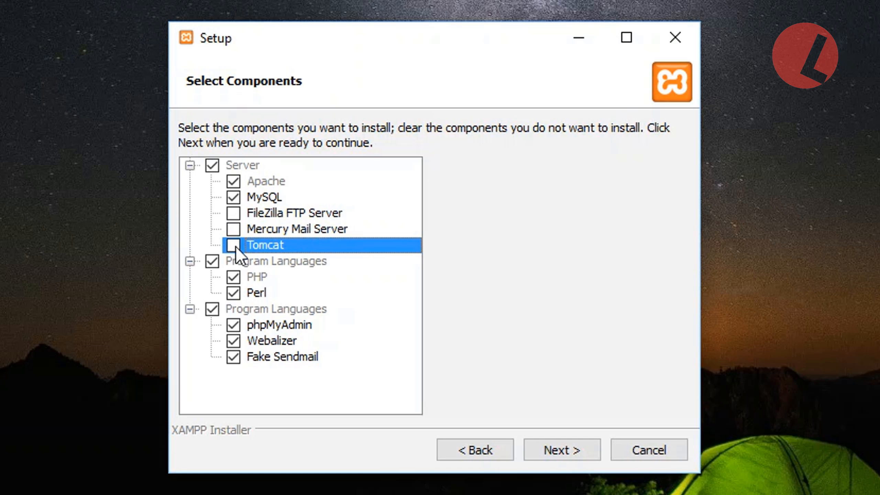
{"action": "left_click", "coordinate": [238, 293]}
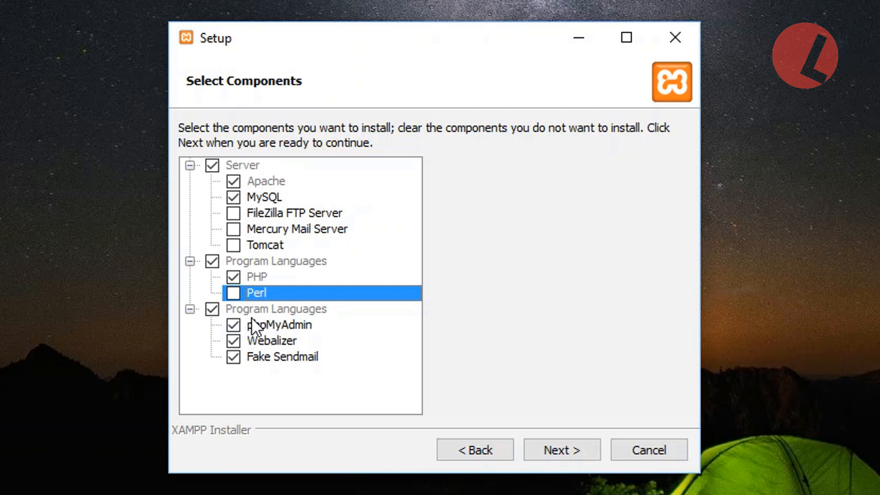
{"action": "left_click", "coordinate": [235, 342]}
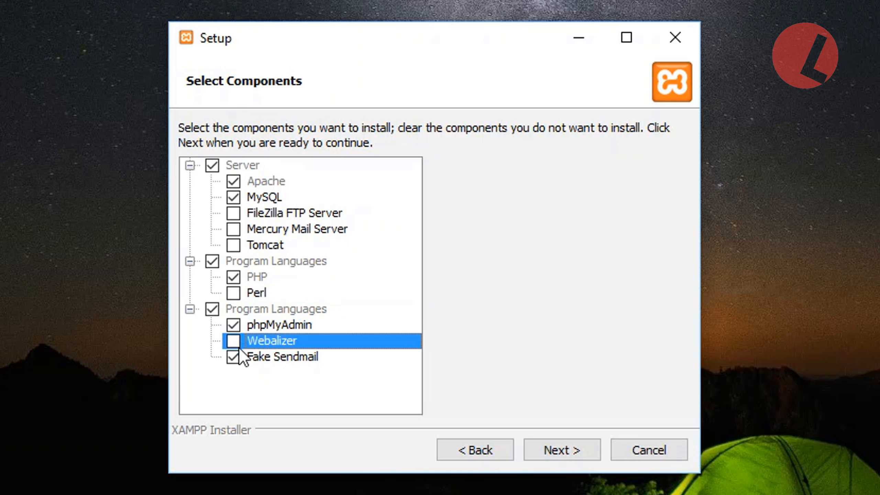
{"action": "left_click", "coordinate": [233, 357]}
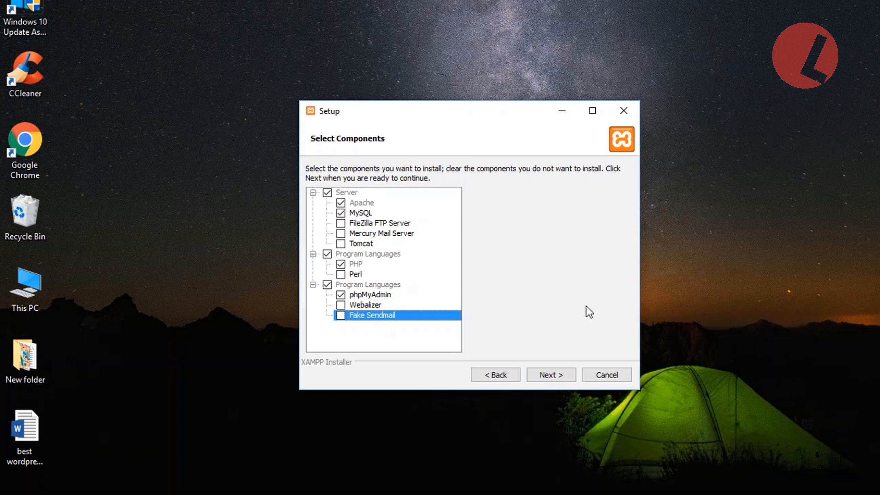
{"action": "left_click", "coordinate": [543, 375]}
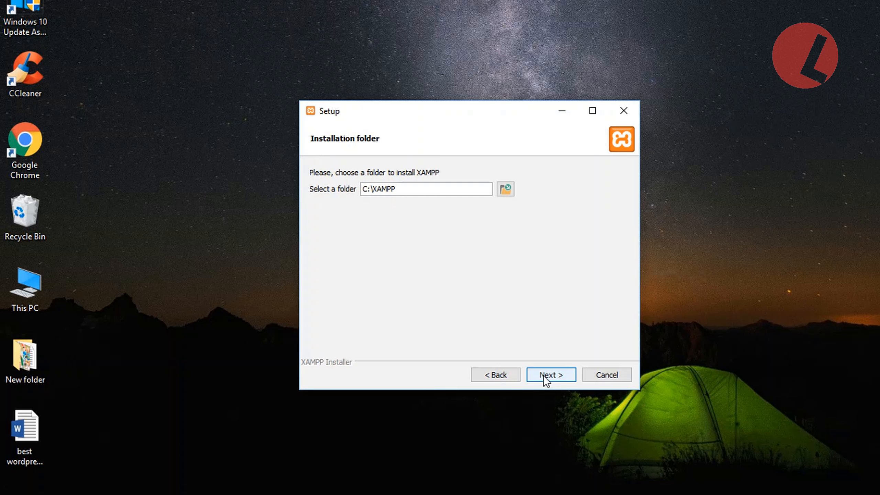
- Accept C:\XAMPP as the installation folder and start installing XAMPP with the Bitnami information option deselected
{"action": "left_click", "coordinate": [544, 376]}
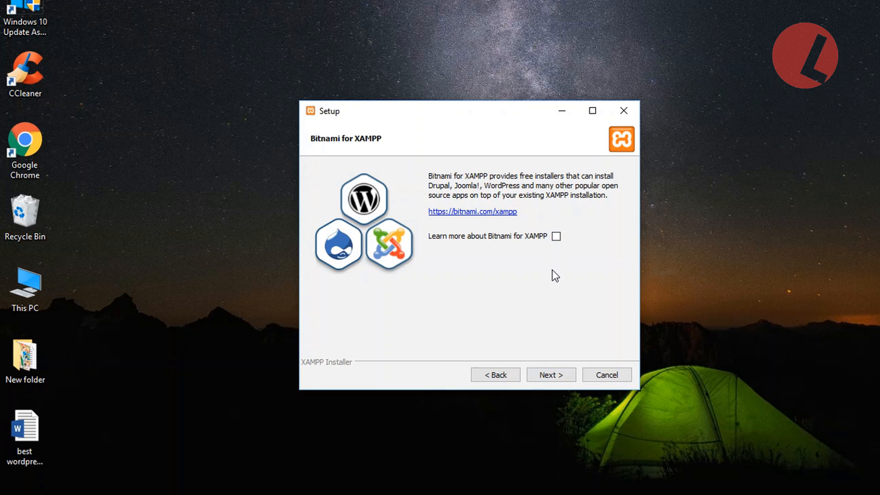
{"action": "left_click", "coordinate": [551, 374]}
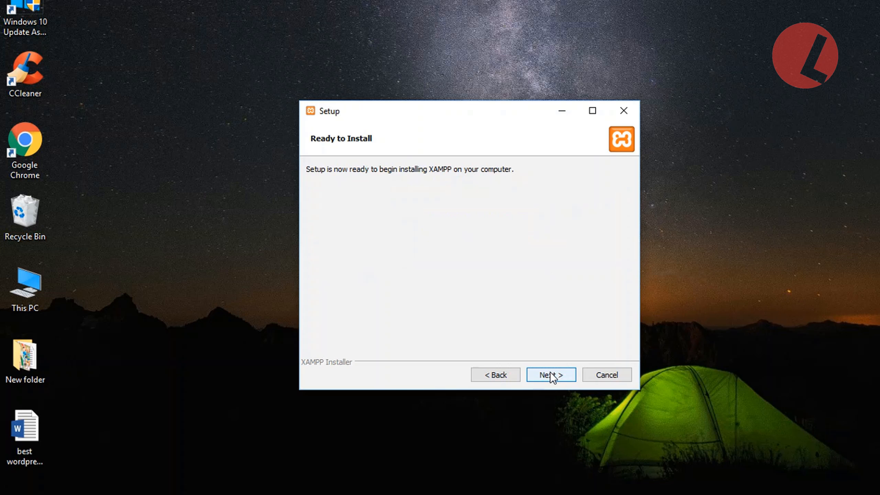
{"action": "left_click", "coordinate": [551, 374]}
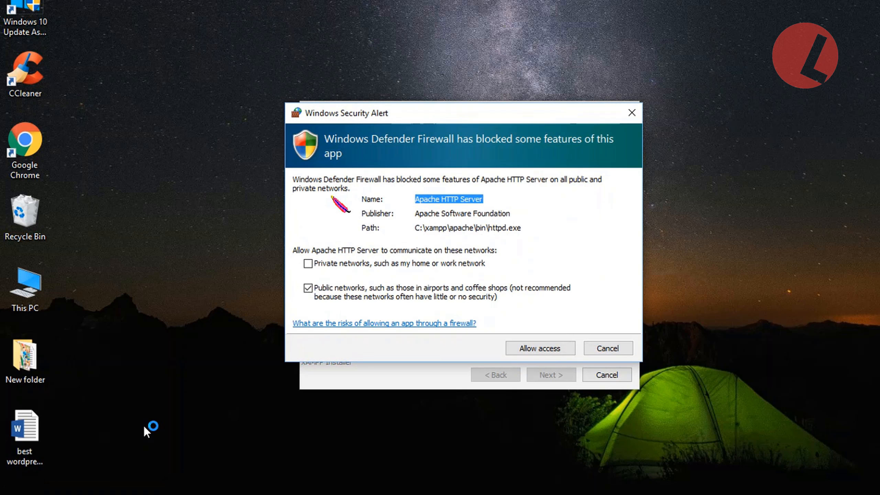
- Allow Apache HTTP Server through the firewall on private networks only, excluding public networks
{"action": "left_click", "coordinate": [308, 288]}
{"action": "left_click", "coordinate": [310, 264]}
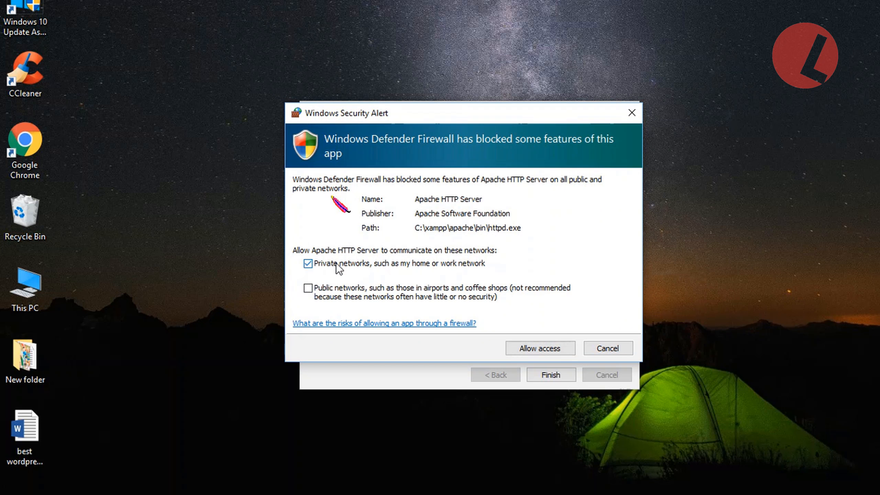
{"action": "left_click", "coordinate": [536, 347]}
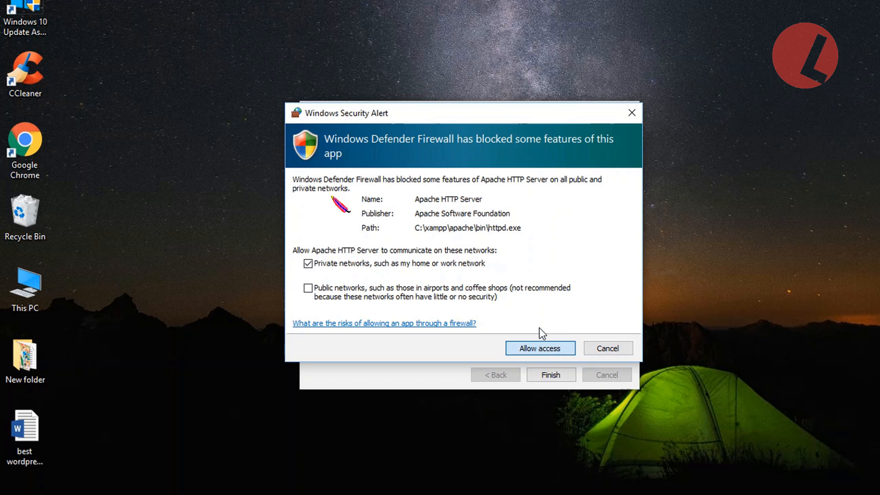
{"action": "left_click", "coordinate": [539, 342]}
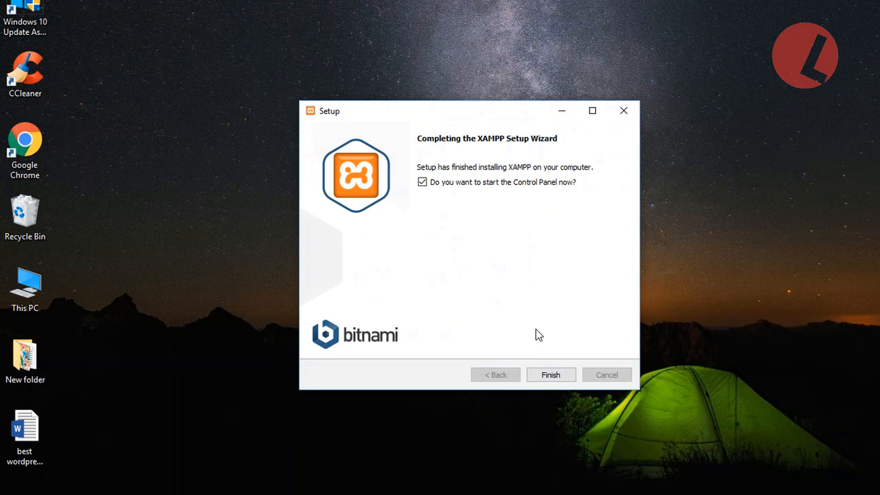
- Finish the XAMPP setup with the Control Panel set to start, and save English (US flag) as its language
{"action": "left_click", "coordinate": [549, 373]}
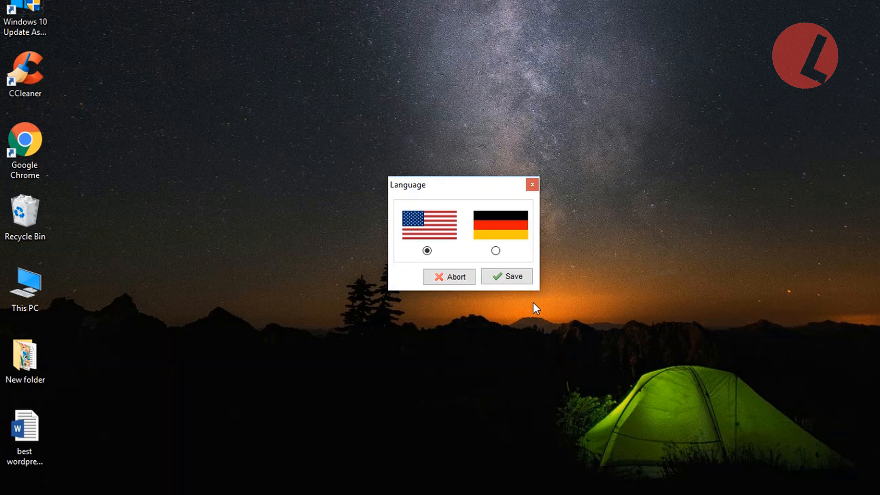
{"action": "left_click", "coordinate": [513, 276]}
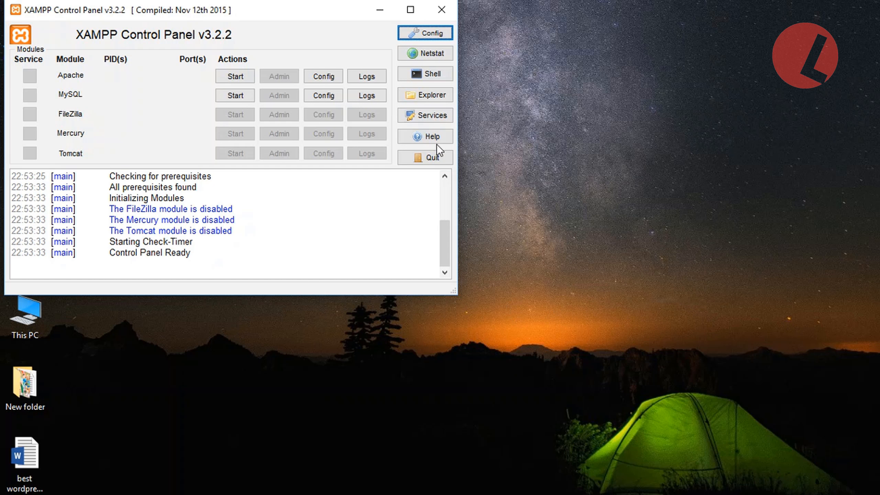
- Start the Apache and MySQL modules and allow mysqld through the firewall on private networks only, excluding public networks
{"action": "left_click", "coordinate": [238, 77]}
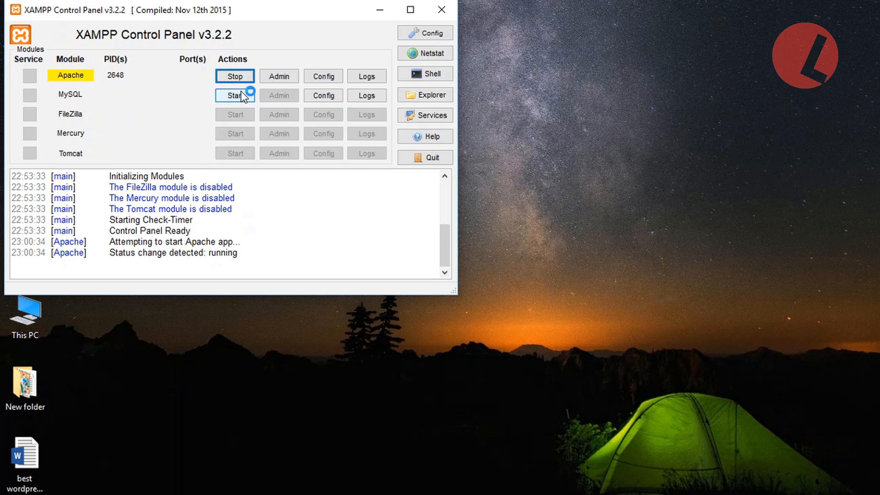
{"action": "left_click", "coordinate": [241, 100]}
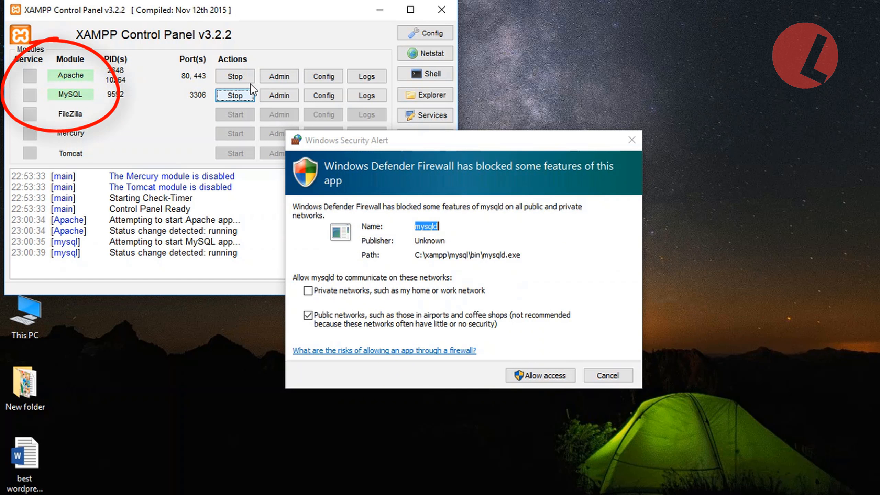
{"action": "left_click", "coordinate": [308, 291]}
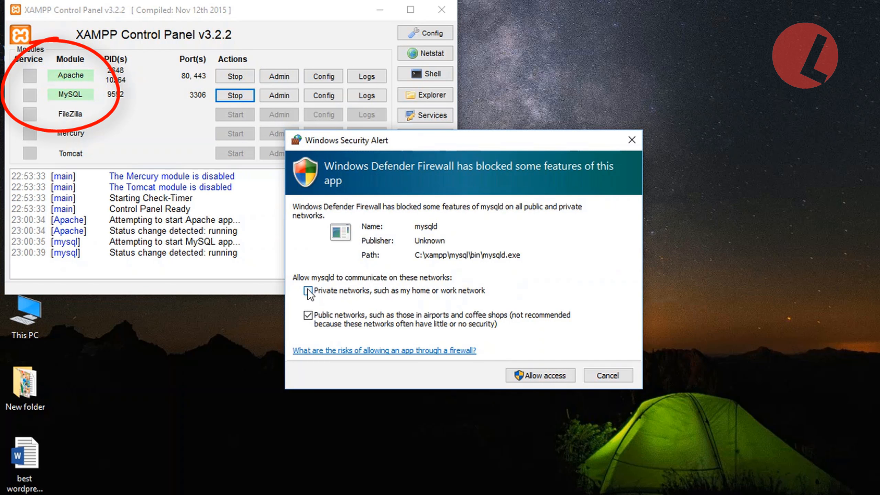
{"action": "left_click", "coordinate": [307, 316]}
{"action": "left_click", "coordinate": [541, 374]}
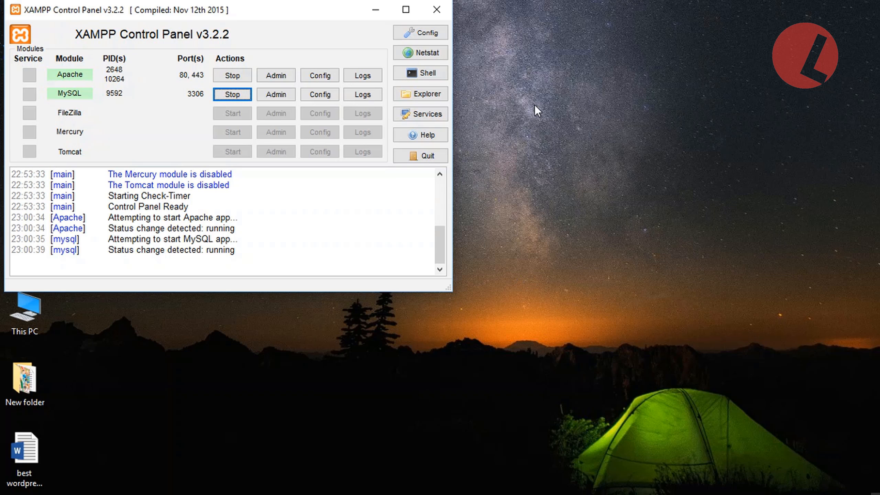
- Configure the Control Panel to autostart Apache and MySQL and to start minimized, and save the configuration
{"action": "left_click", "coordinate": [428, 35]}
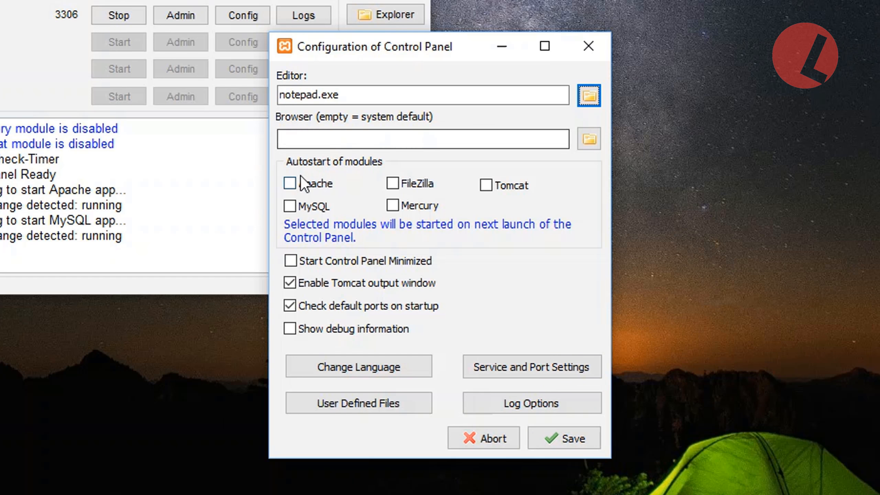
{"action": "left_click", "coordinate": [289, 183]}
{"action": "left_click", "coordinate": [291, 207]}
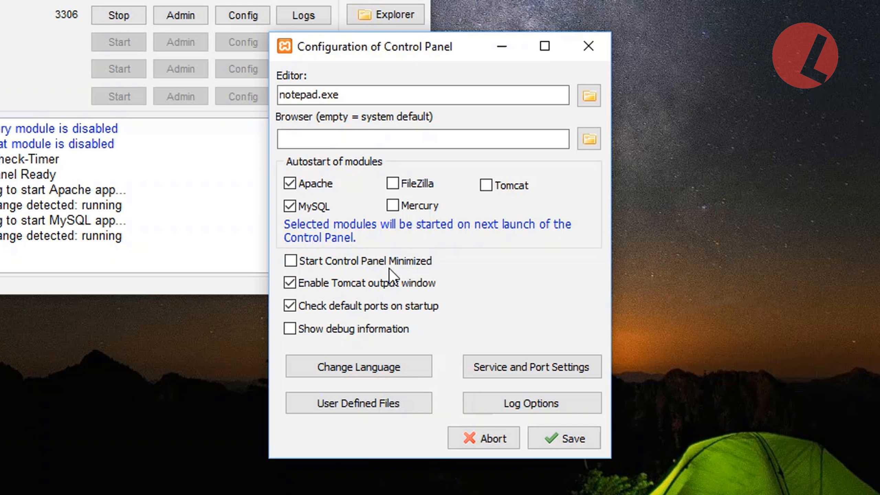
{"action": "left_click", "coordinate": [294, 262]}
{"action": "left_click", "coordinate": [574, 440]}
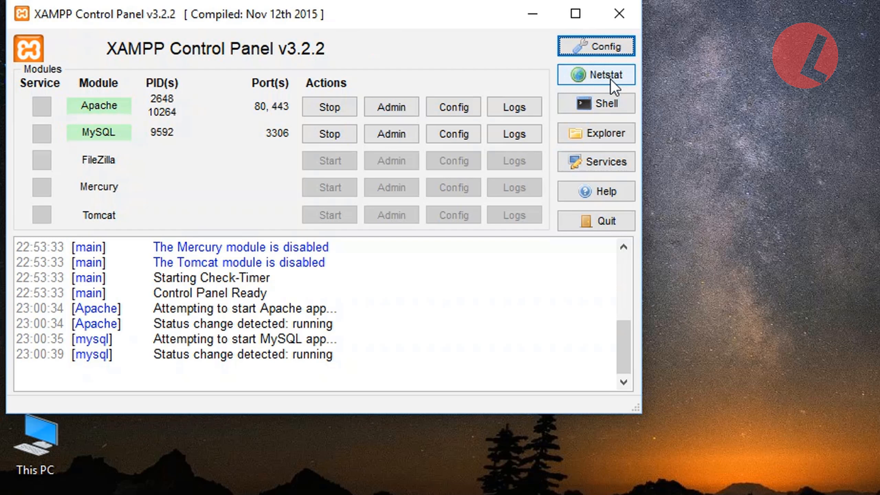
- Review the TCP listening sockets and their ports in the Netstat list
{"action": "left_click", "coordinate": [611, 79]}
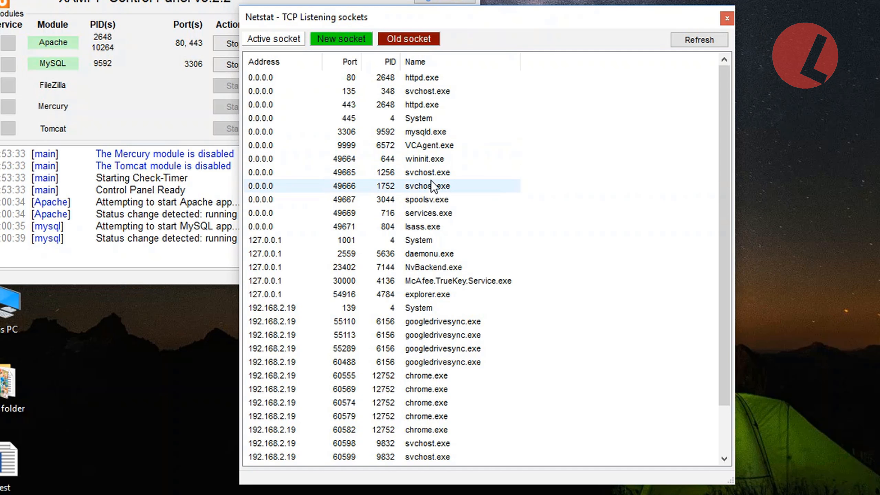
{"action": "scroll", "coordinate": [431, 179], "scroll_direction": "down", "scroll_amount": 1}
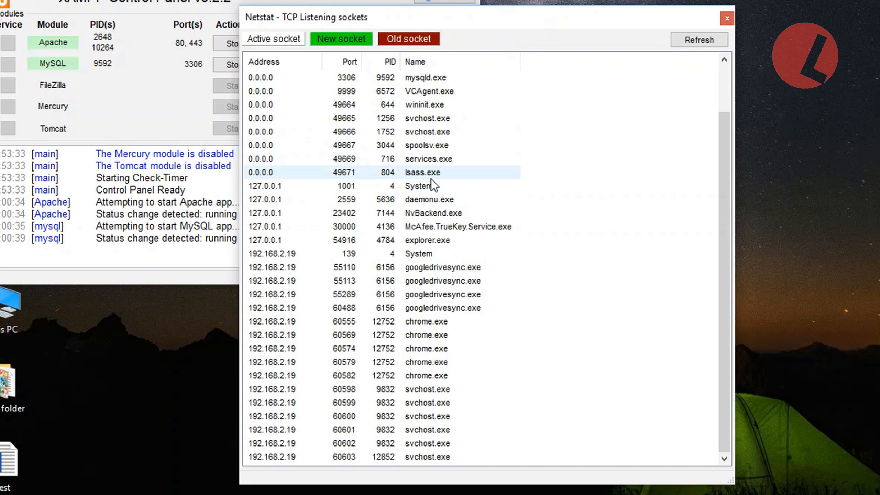
{"action": "scroll", "coordinate": [431, 179], "scroll_direction": "up", "scroll_amount": 1}
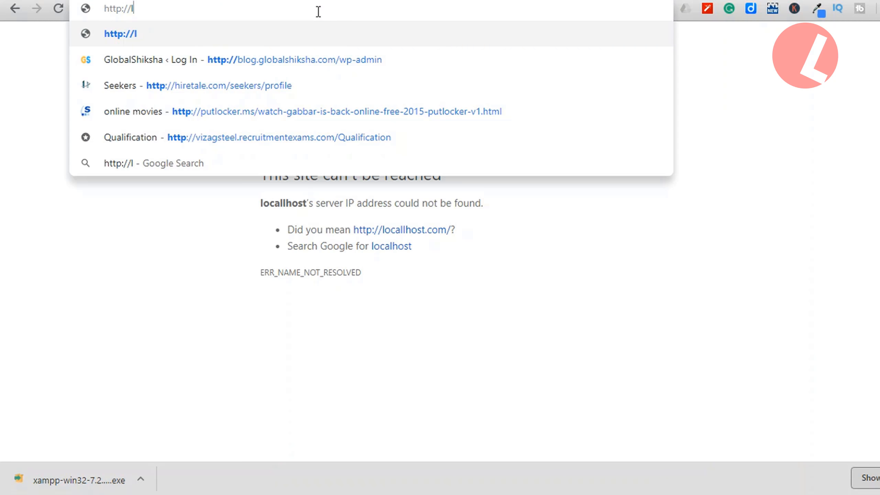
{"action": "type", "text": "ocal"}
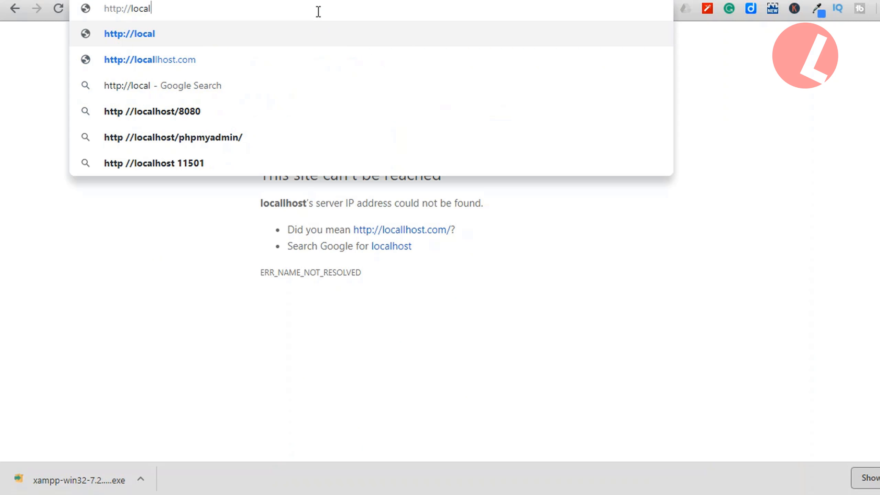
{"action": "type", "text": "host"}
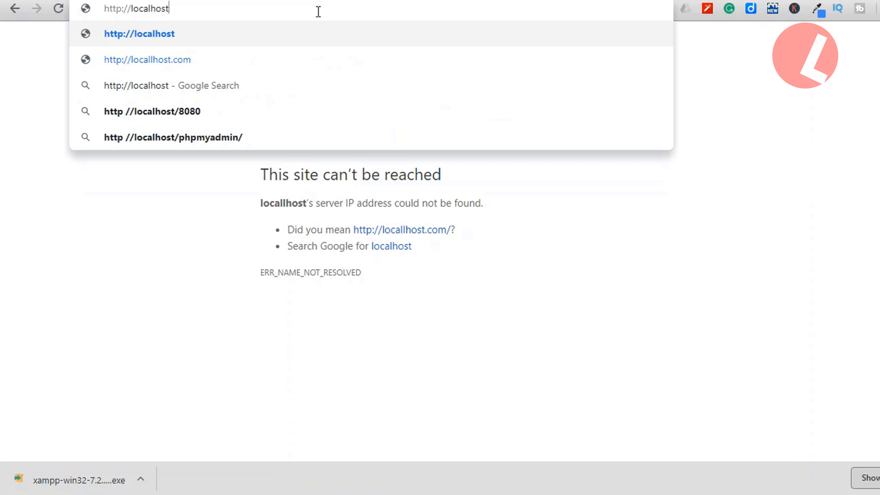
{"action": "key", "text": "Return"}
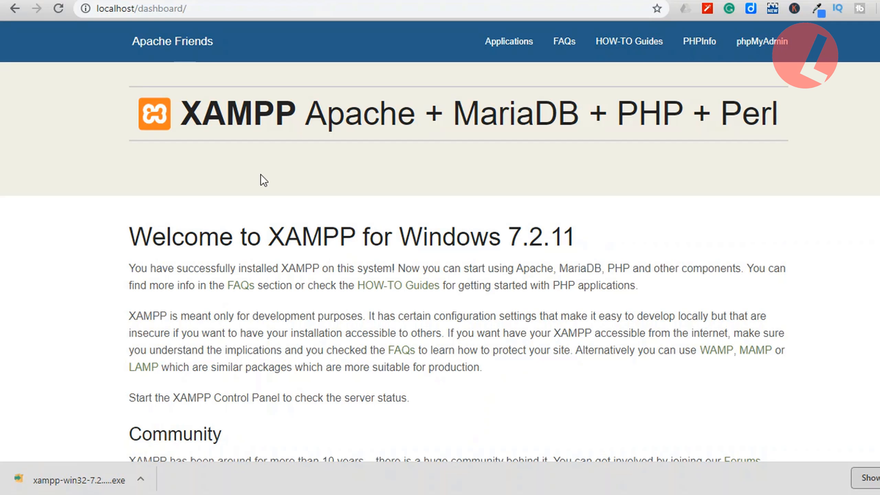
{"action": "scroll", "coordinate": [260, 175], "scroll_direction": "down", "scroll_amount": 5}
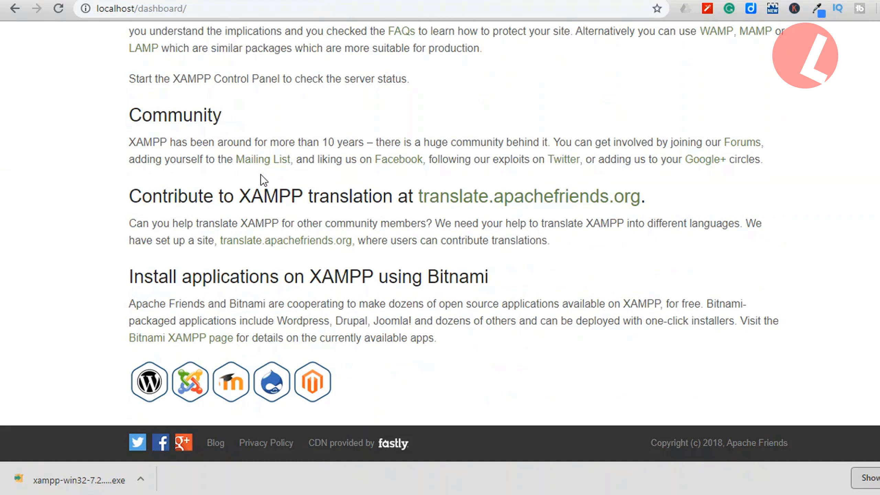
{"action": "scroll", "coordinate": [261, 174], "scroll_direction": "up", "scroll_amount": 5}
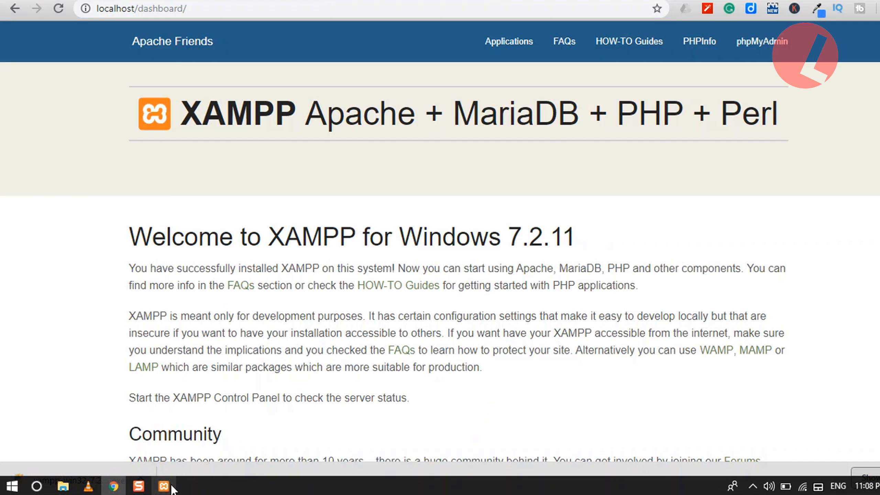
- Switch back to the XAMPP Control Panel, minimize the browser and open MySQL's phpMyAdmin administration page
{"action": "left_click", "coordinate": [172, 489]}
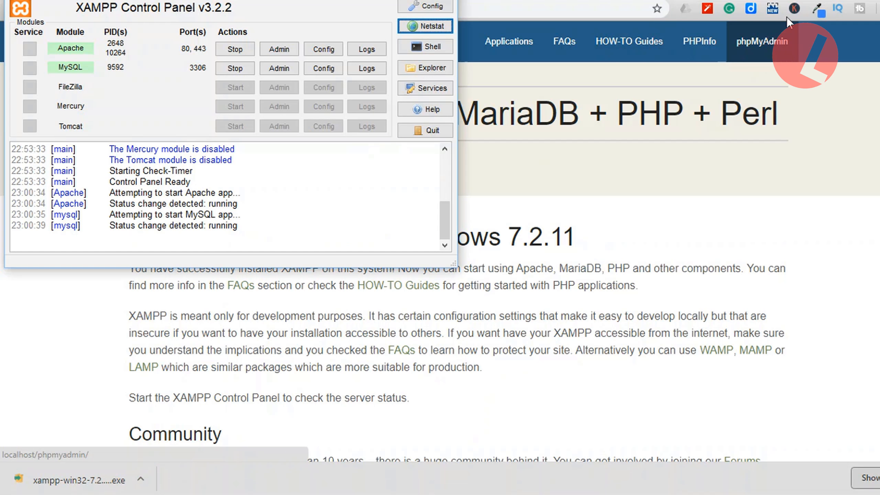
{"action": "left_click", "coordinate": [822, 2]}
{"action": "left_click", "coordinate": [391, 181]}
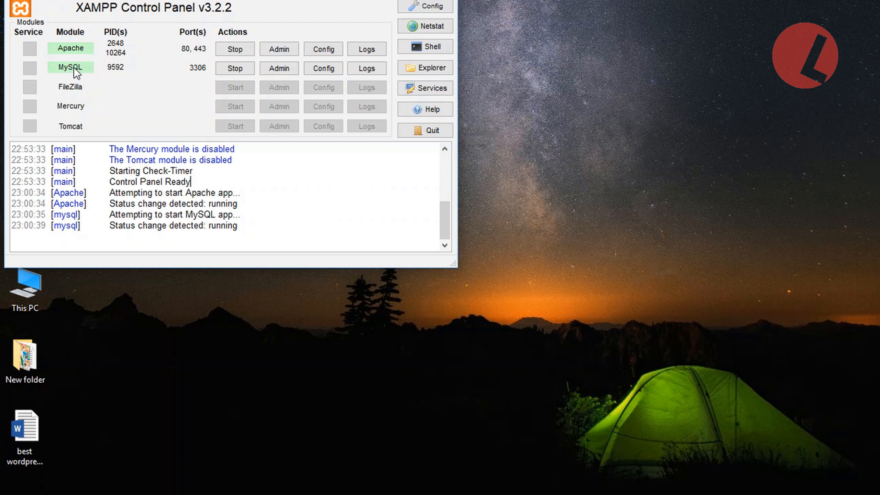
{"action": "left_click", "coordinate": [283, 72]}
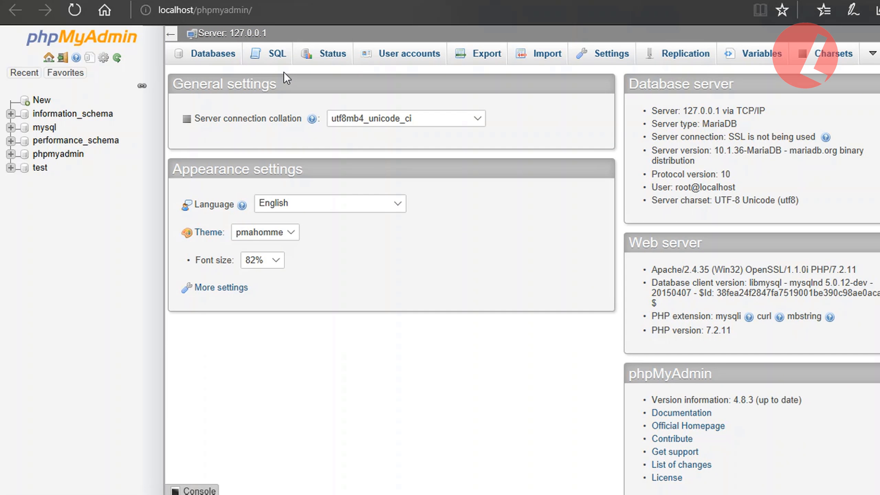
- Create a database named WP with the utf8mb4_unicode_ci collation in phpMyAdmin
{"action": "left_click", "coordinate": [218, 59]}
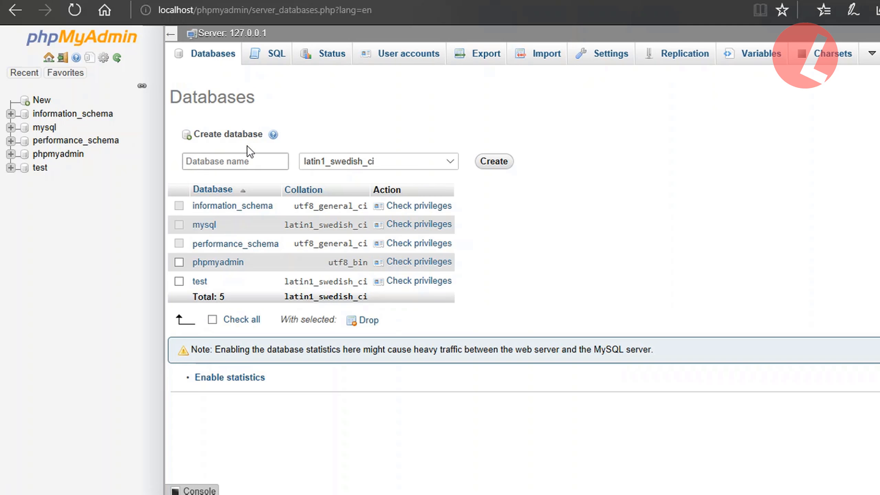
{"action": "left_click", "coordinate": [248, 166]}
{"action": "type", "text": "WP"}
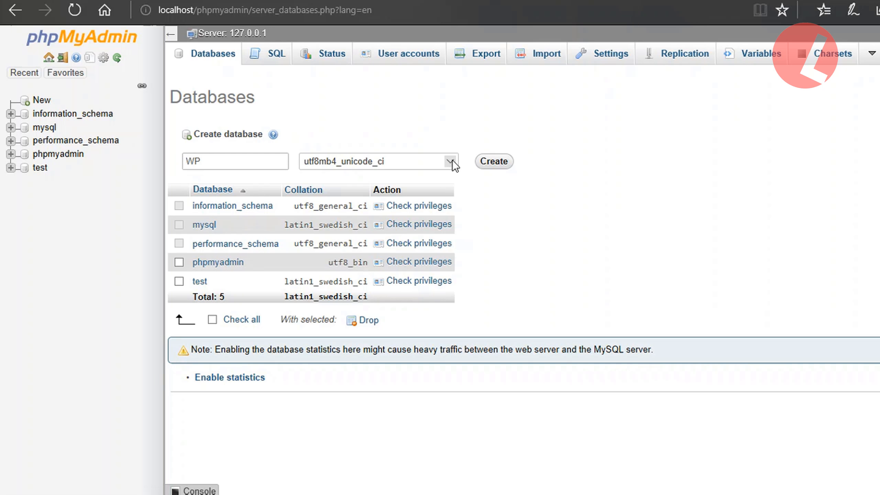
{"action": "left_click", "coordinate": [494, 166]}
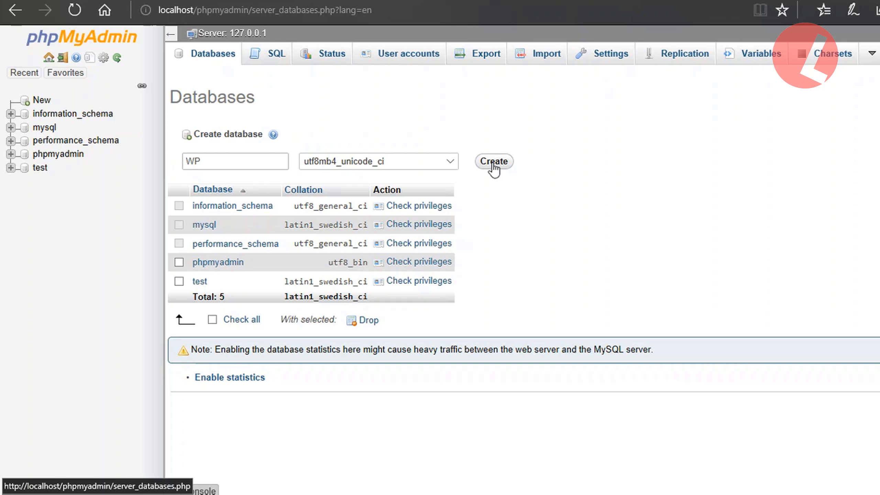
{"action": "left_click", "coordinate": [493, 162]}
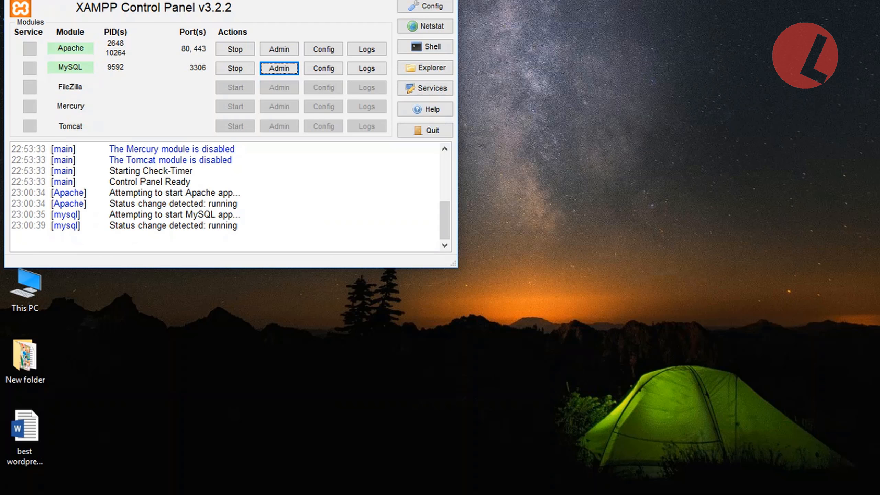
{"action": "right_click", "coordinate": [574, 65]}
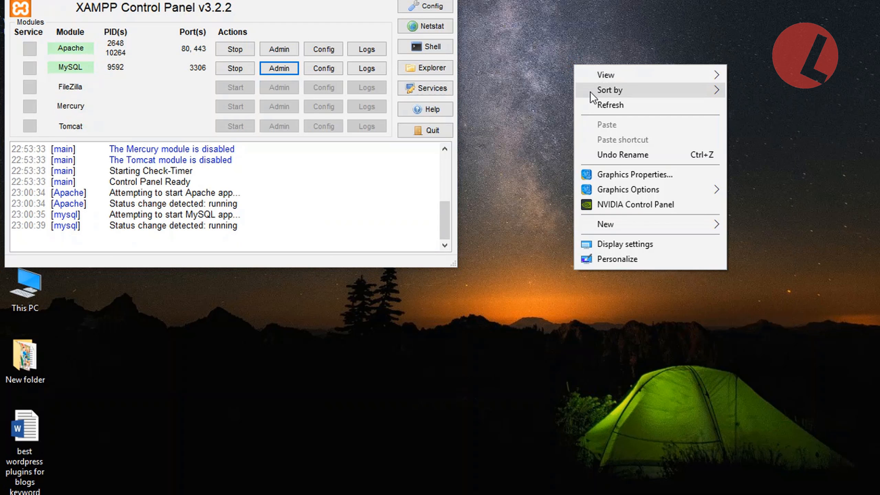
{"action": "left_click", "coordinate": [596, 106]}
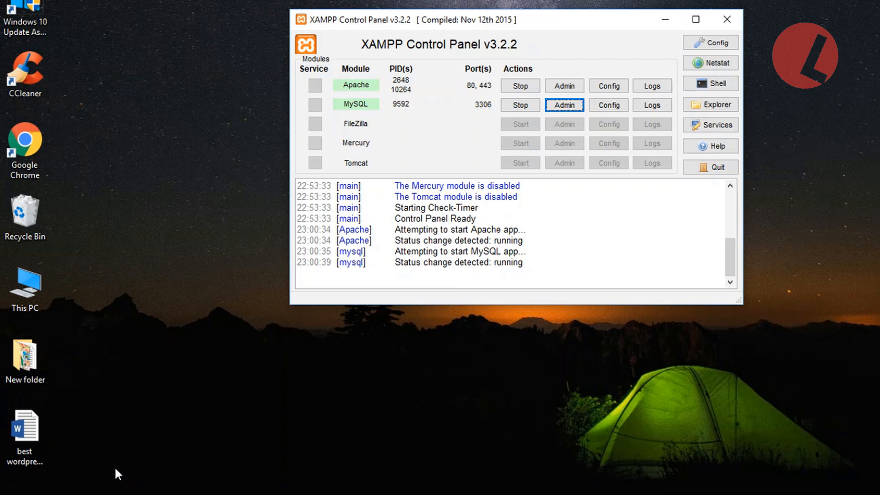
- Switch to Chrome, go to the wordpress.org download page and download WordPress 4.9.8 as a zip file
{"action": "left_click", "coordinate": [135, 466]}
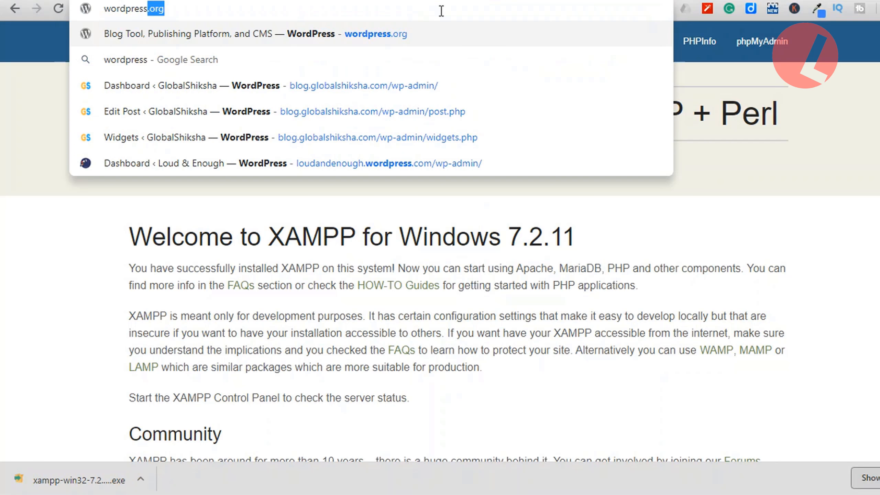
{"action": "key", "text": "Return"}
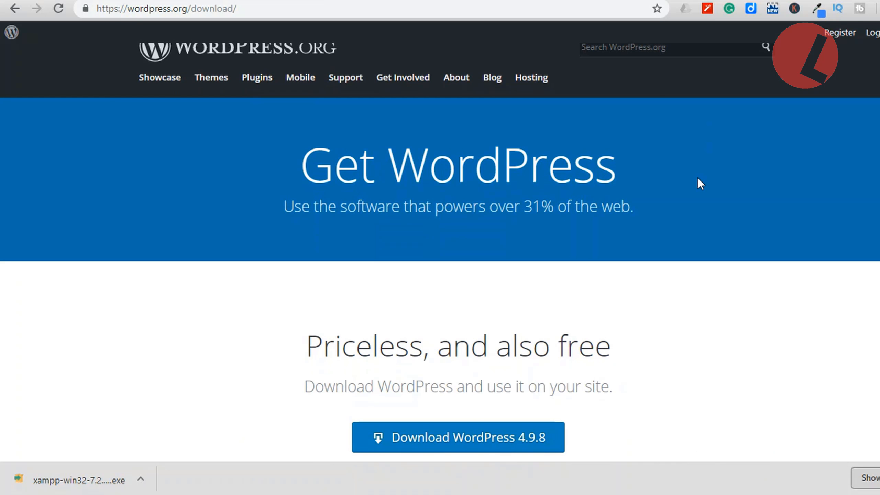
{"action": "scroll", "coordinate": [697, 183], "scroll_direction": "down", "scroll_amount": 2}
{"action": "scroll", "coordinate": [699, 178], "scroll_direction": "down", "scroll_amount": 5}
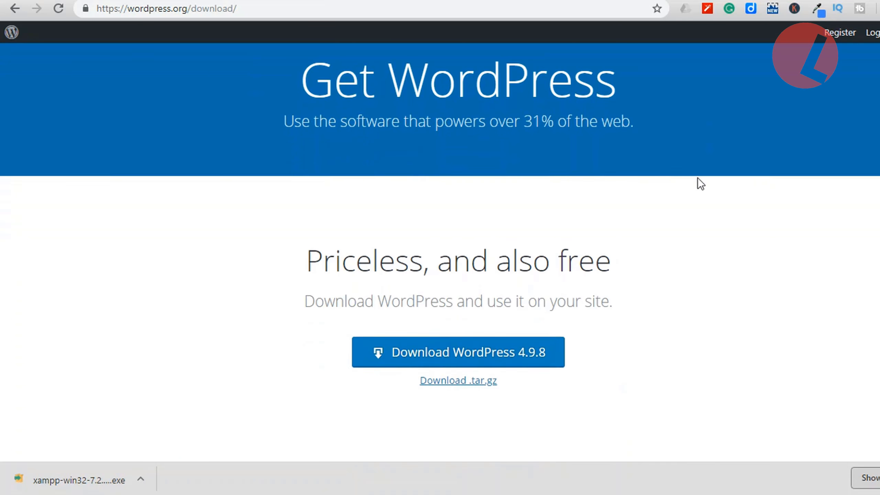
{"action": "scroll", "coordinate": [698, 178], "scroll_direction": "down", "scroll_amount": 1}
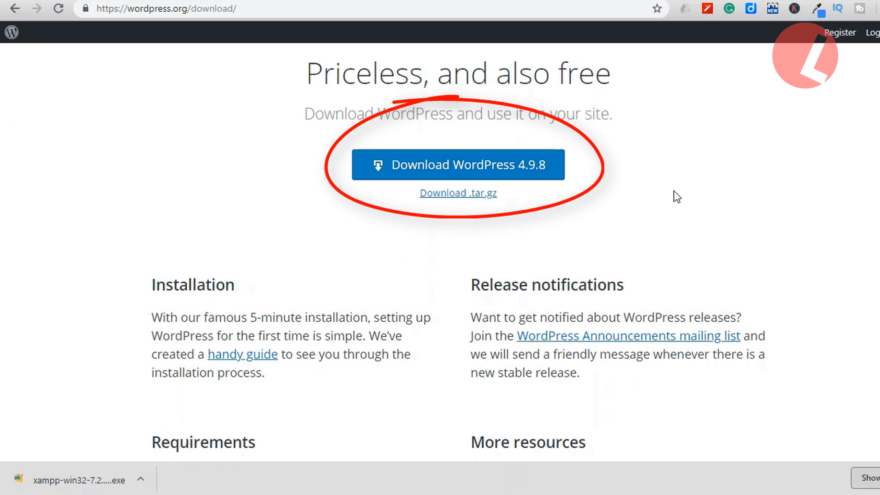
{"action": "left_click", "coordinate": [443, 162]}
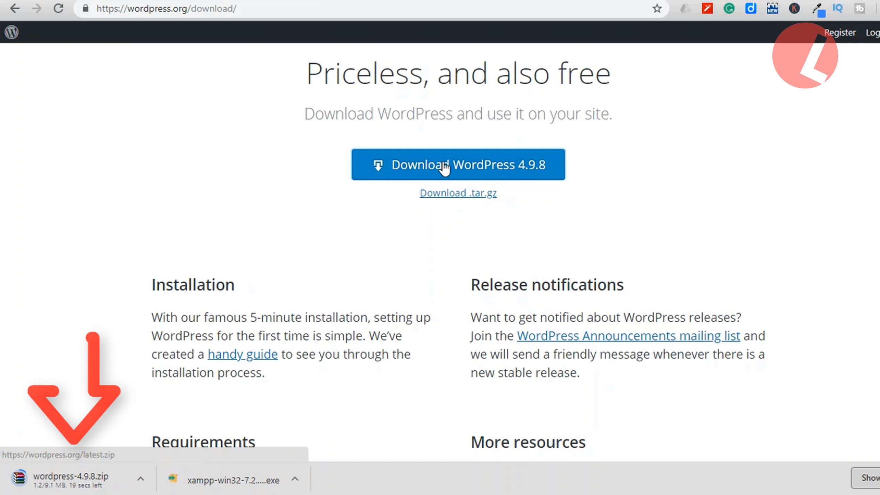
{"action": "scroll", "coordinate": [174, 334], "scroll_direction": "up", "scroll_amount": 5}
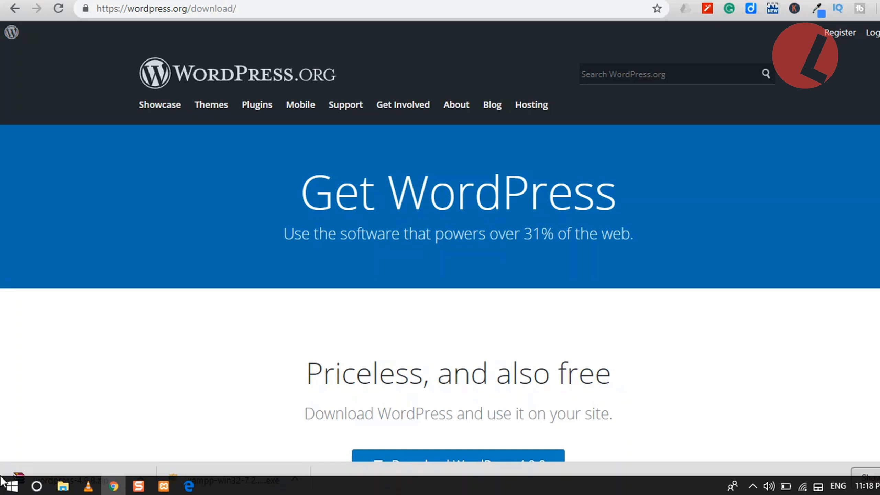
- Open the XAMPP installation folder on Local Disk (C:) in File Explorer
{"action": "left_click", "coordinate": [62, 487]}
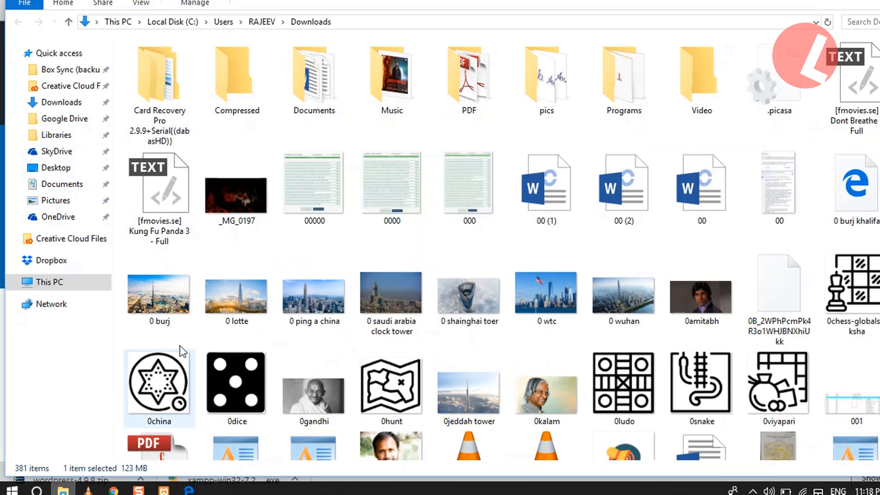
{"action": "left_click", "coordinate": [54, 287]}
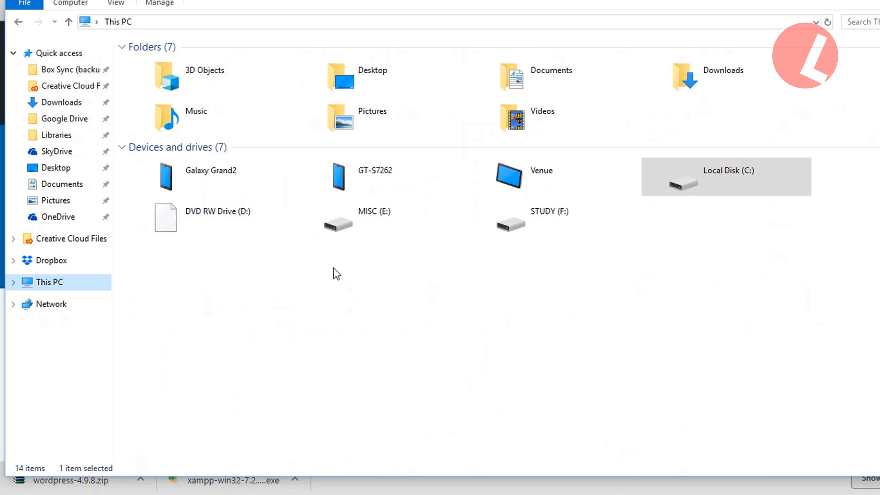
{"action": "left_click", "coordinate": [692, 190]}
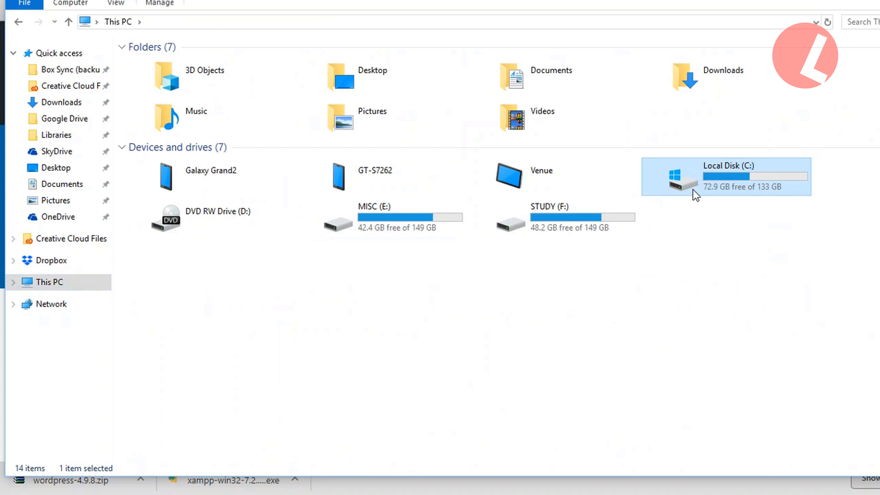
{"action": "double_click", "coordinate": [693, 190]}
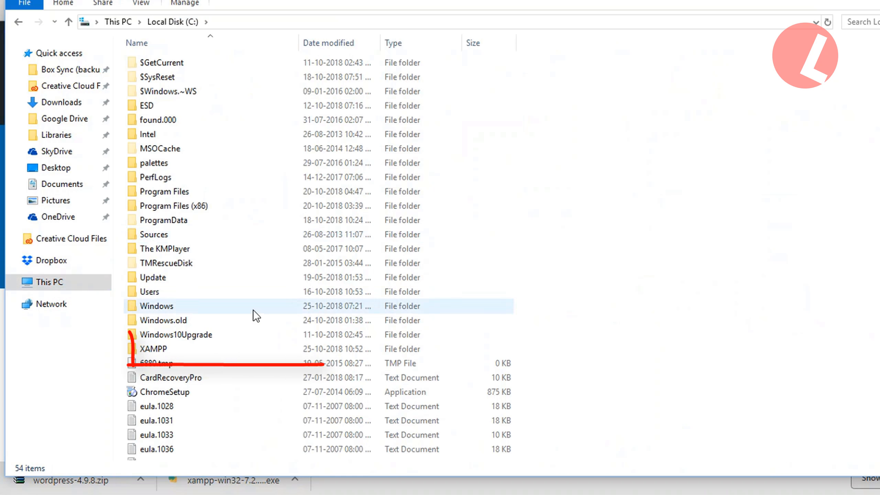
{"action": "left_click", "coordinate": [209, 350]}
{"action": "double_click", "coordinate": [209, 349]}
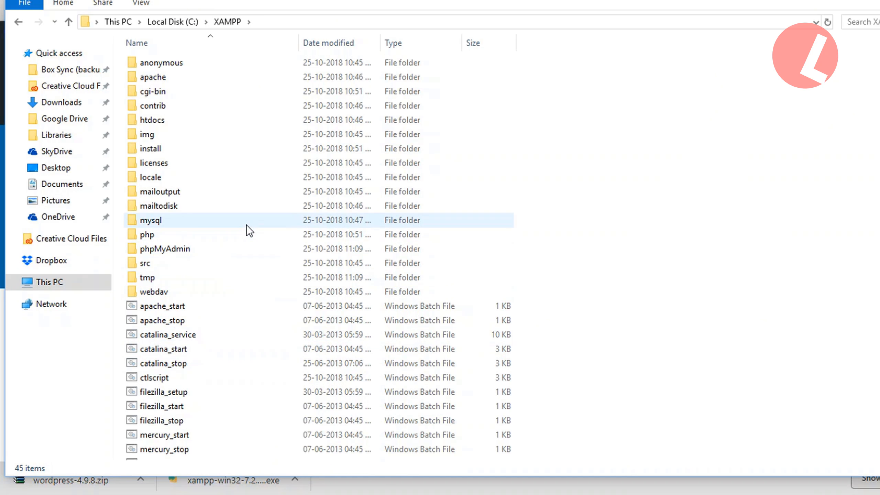
- Open the htdocs folder inside XAMPP and extract the wordpress-4.9.8 archive from Downloads into C:\XAMPP\htdocs
{"action": "left_click", "coordinate": [211, 114]}
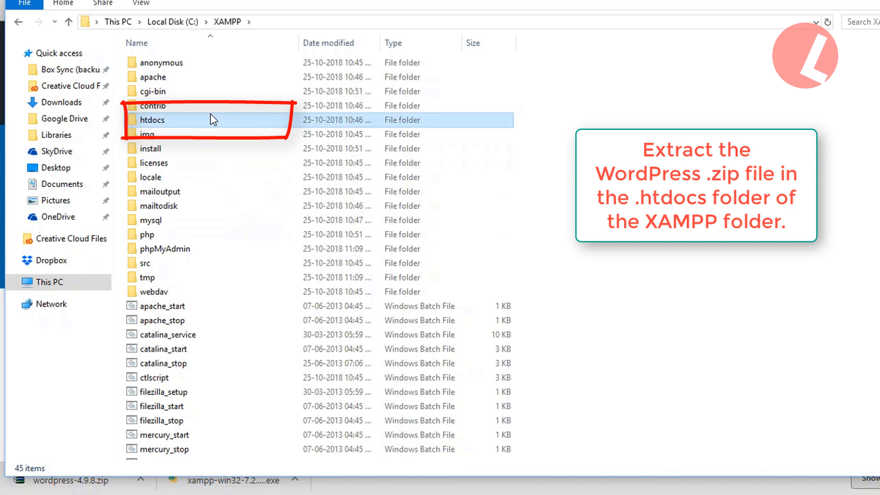
{"action": "double_click", "coordinate": [210, 114]}
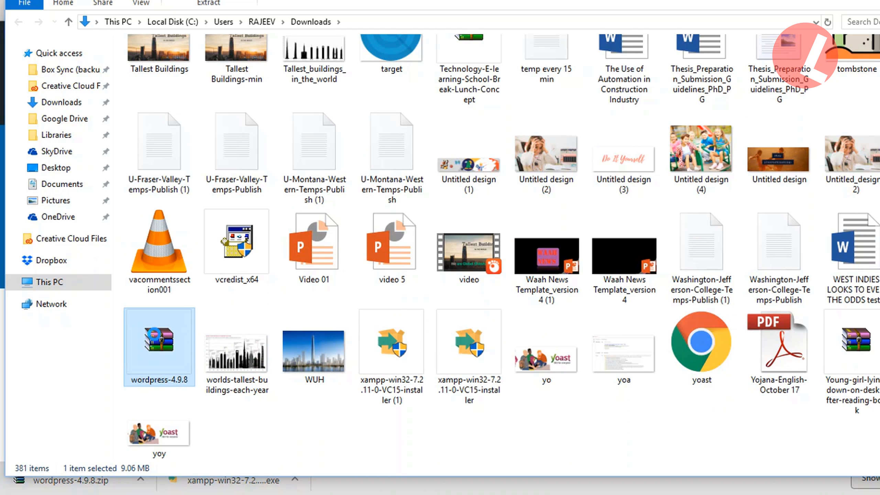
{"action": "right_click", "coordinate": [155, 334]}
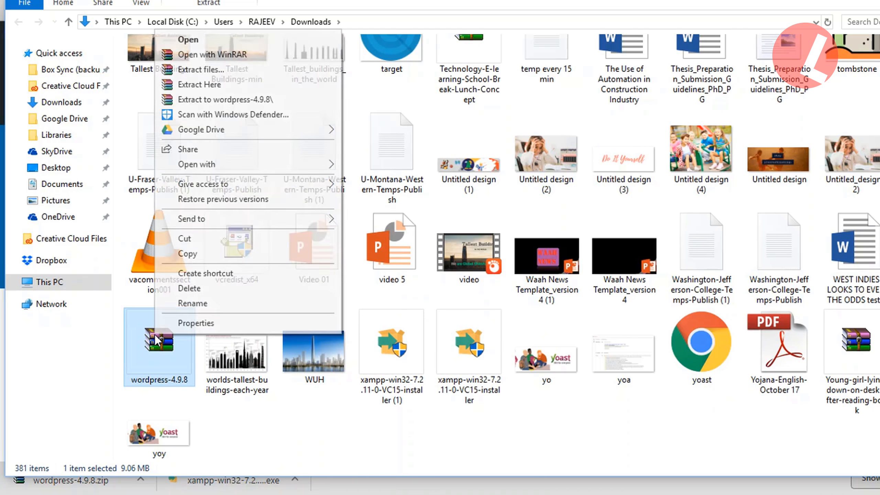
{"action": "left_click", "coordinate": [243, 71]}
{"action": "left_click", "coordinate": [512, 282]}
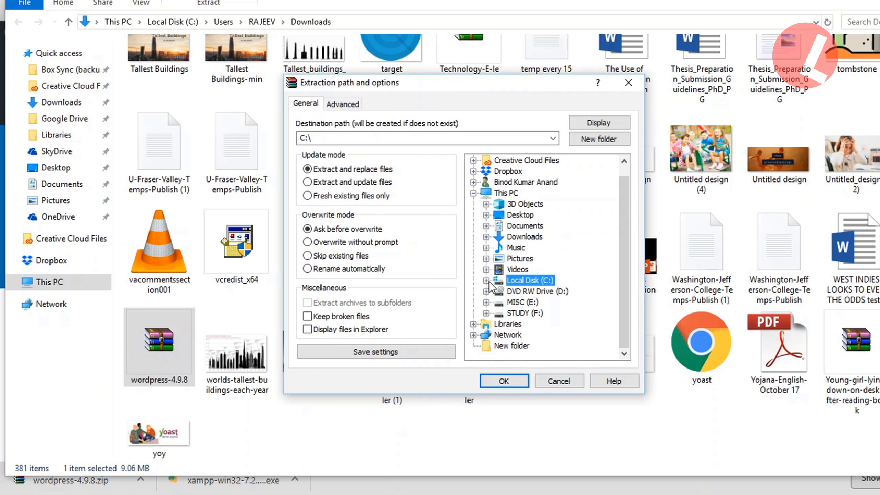
{"action": "left_click", "coordinate": [489, 282]}
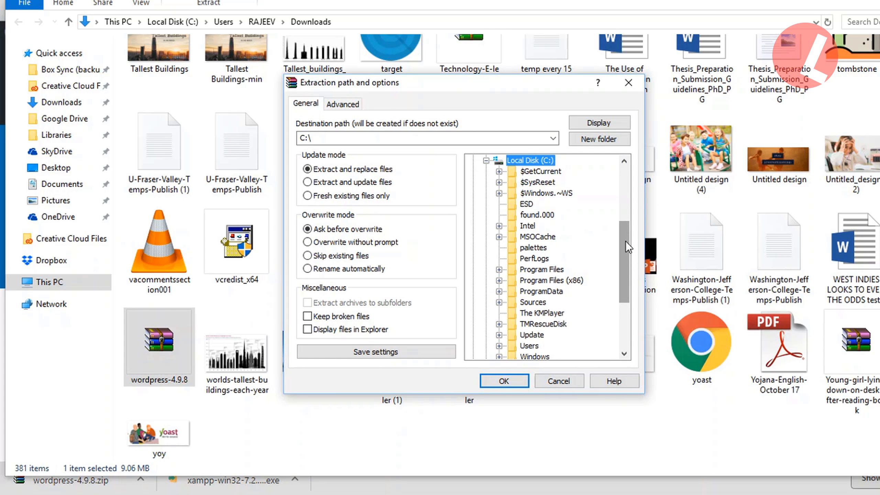
{"action": "left_click", "coordinate": [504, 380]}
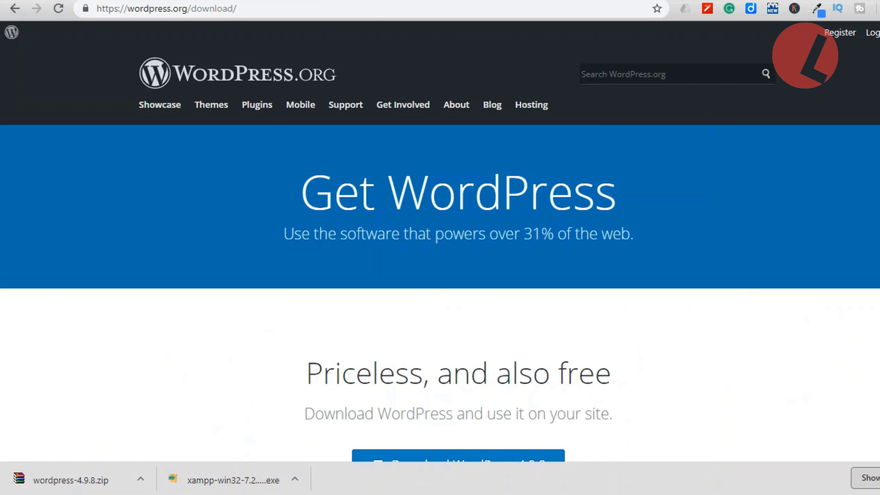
- Return to the htdocs folder in File Explorer and rename the extracted wordpress folder as WP
{"action": "mouse_move", "coordinate": [67, 488]}
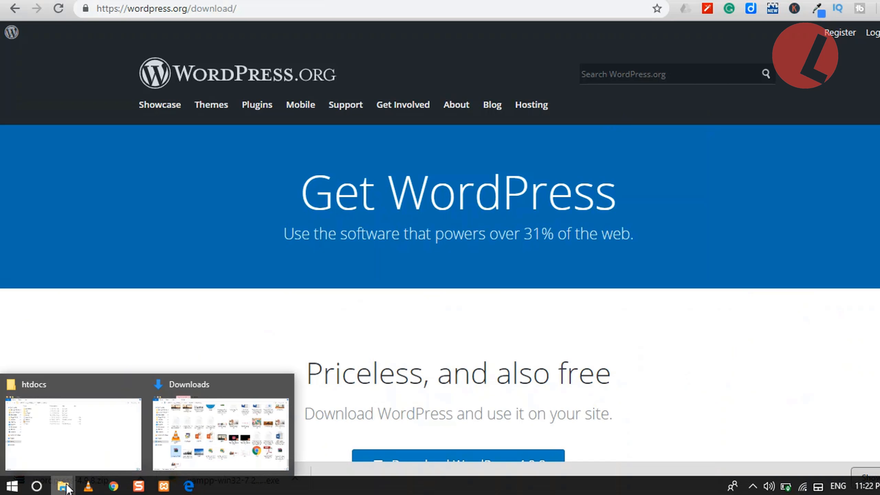
{"action": "left_click", "coordinate": [81, 430]}
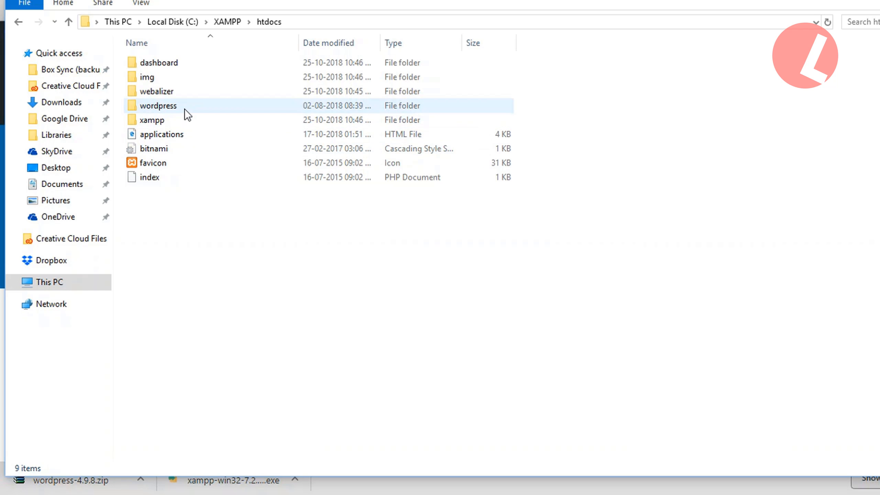
{"action": "left_click", "coordinate": [162, 104]}
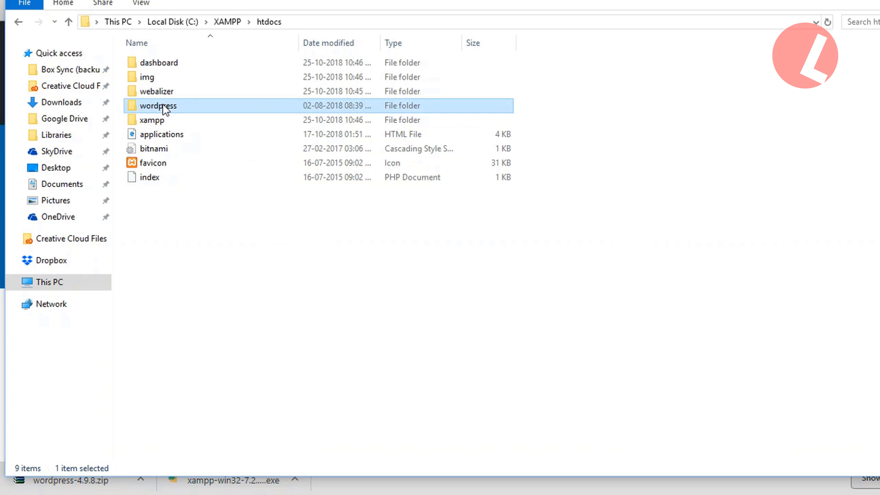
{"action": "left_click", "coordinate": [162, 105]}
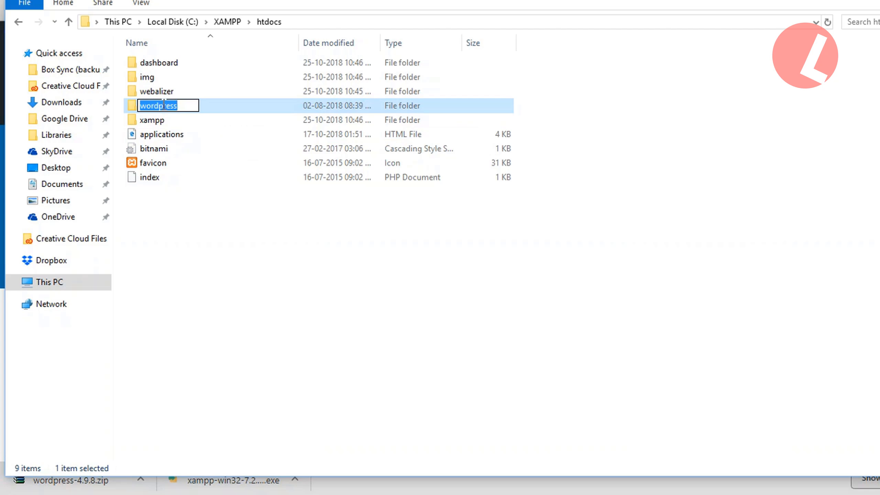
{"action": "type", "text": "WP"}
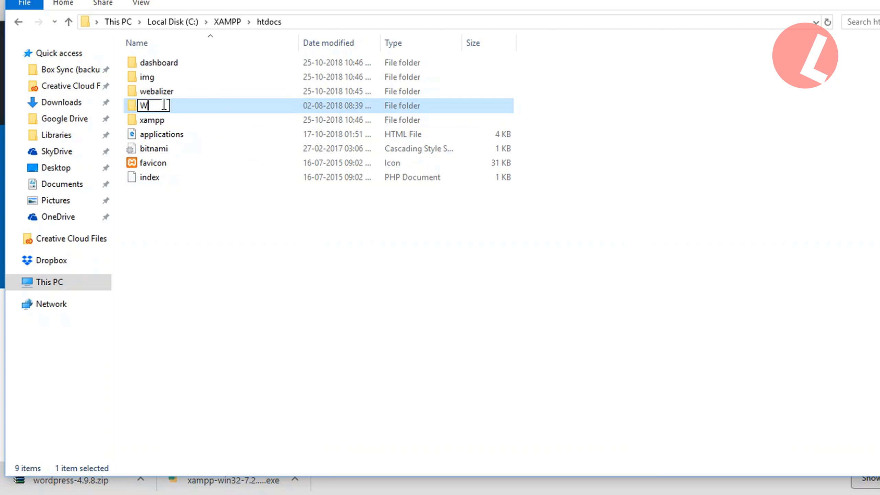